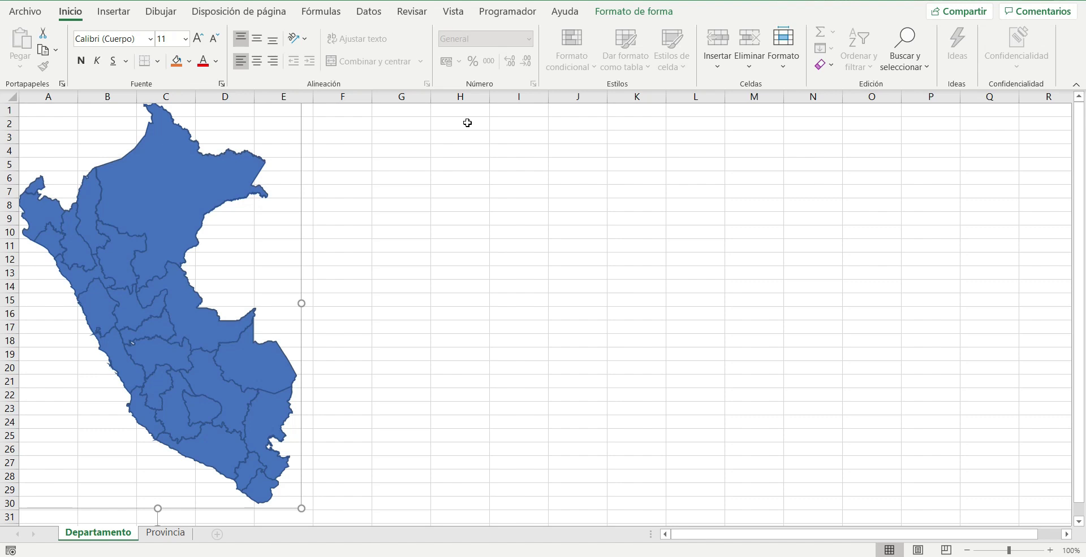
# Deselect the Peru map and switch to the 'Mapa del Perú en Excel VBA' YouTube video.
pyautogui.click(487, 237)
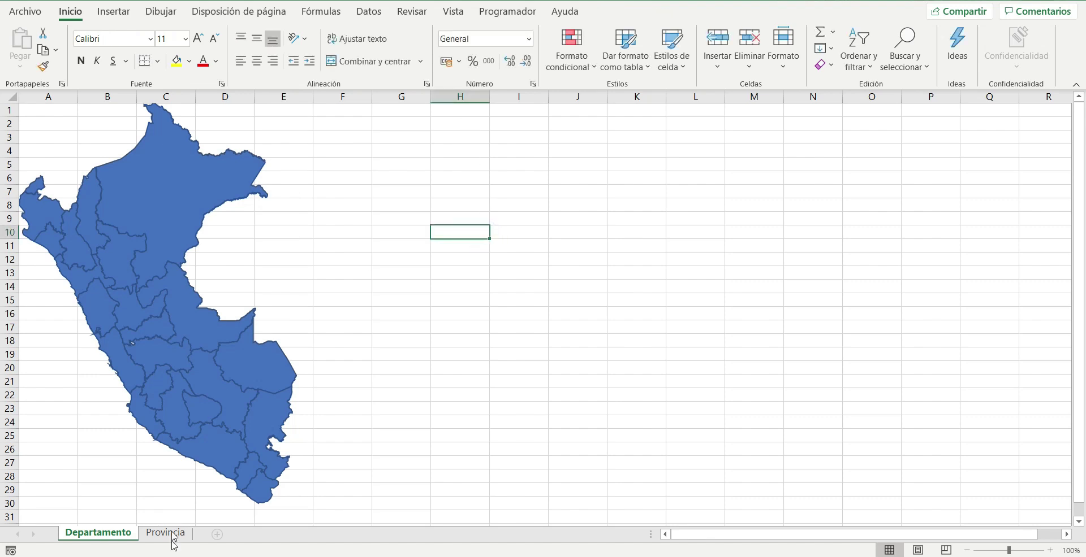
pyautogui.hotkey('alt', 'Tab')
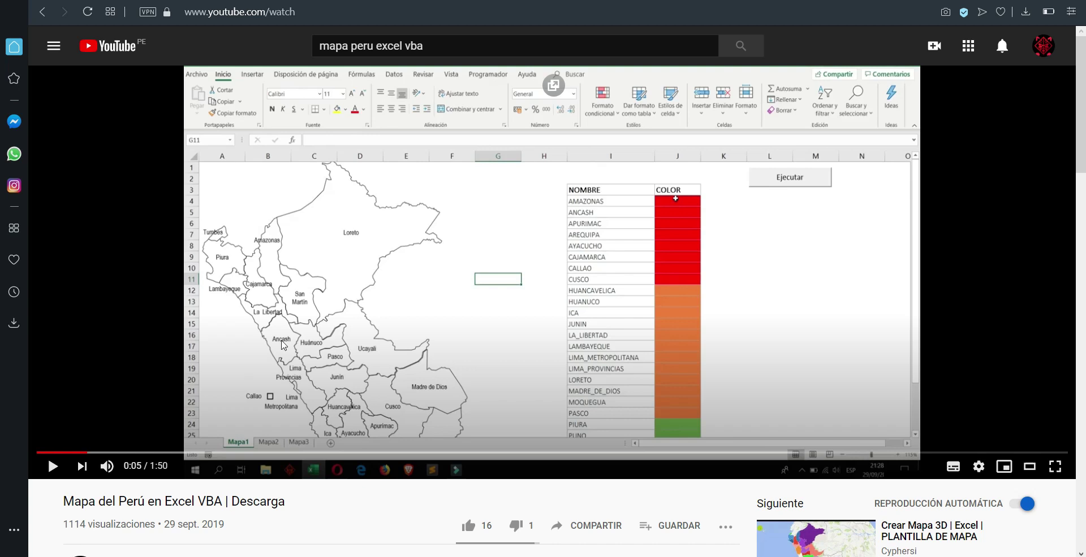
# Back in the workbook, resize the Peru map to 80 cm tall and scroll through it.
pyautogui.hotkey('alt', 'Tab')
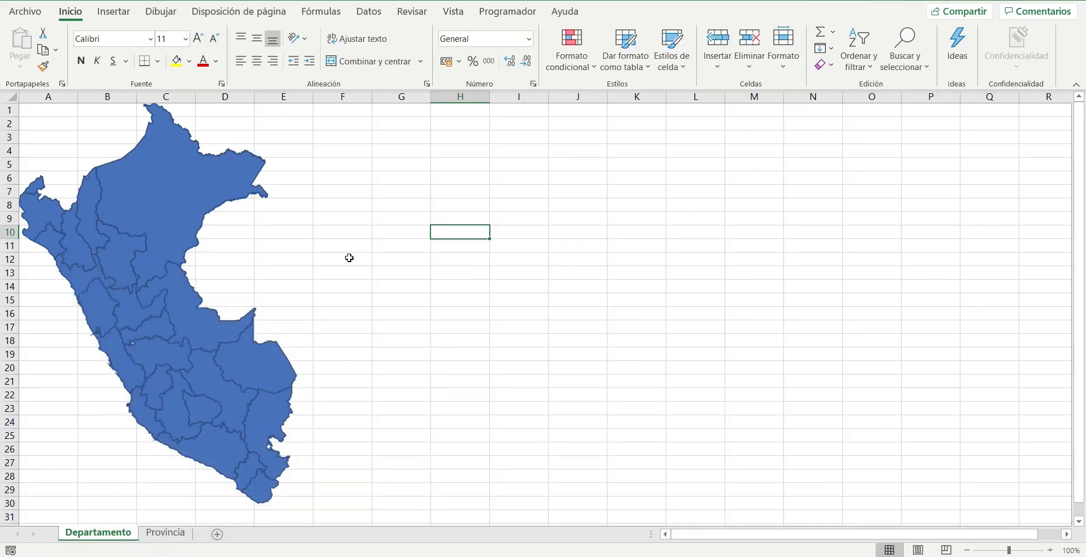
pyautogui.click(202, 188)
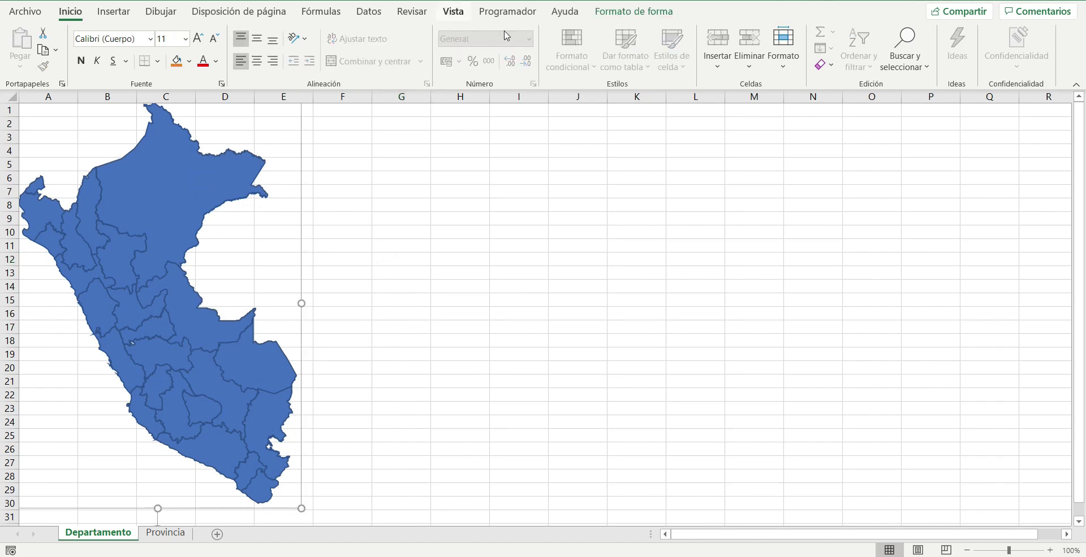
pyautogui.click(607, 16)
pyautogui.click(919, 38)
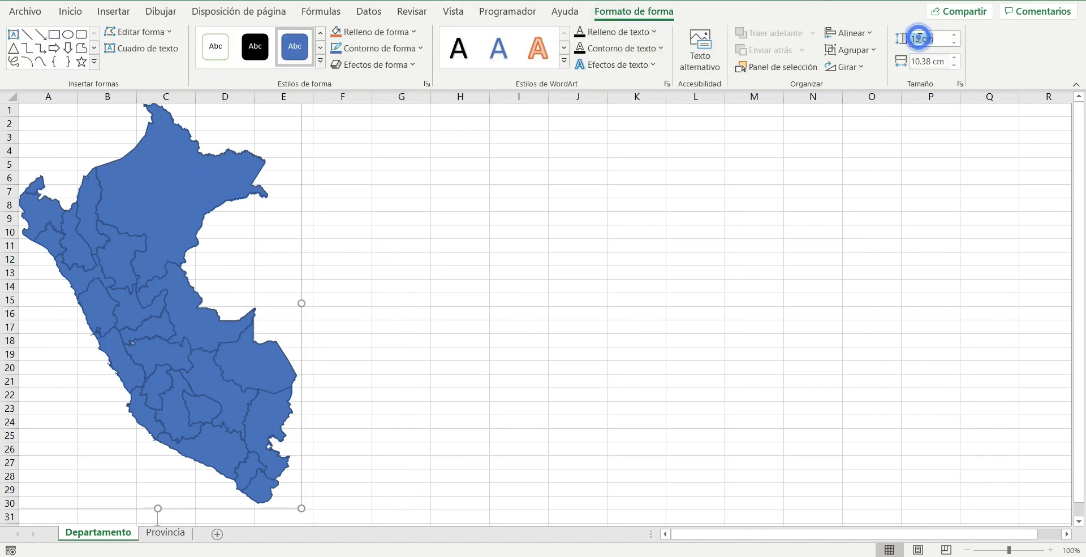
pyautogui.write('80')
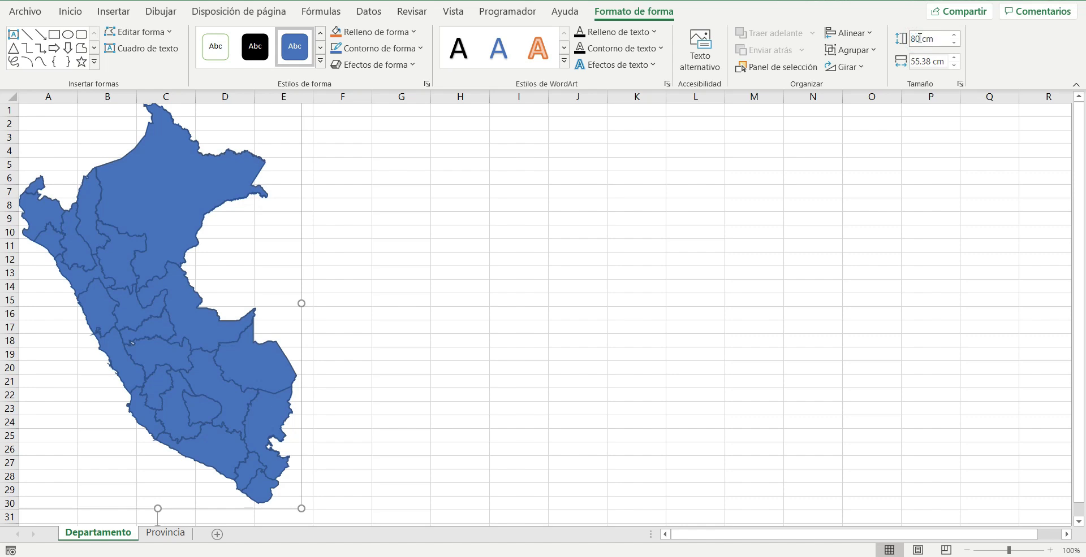
pyautogui.press('Return')
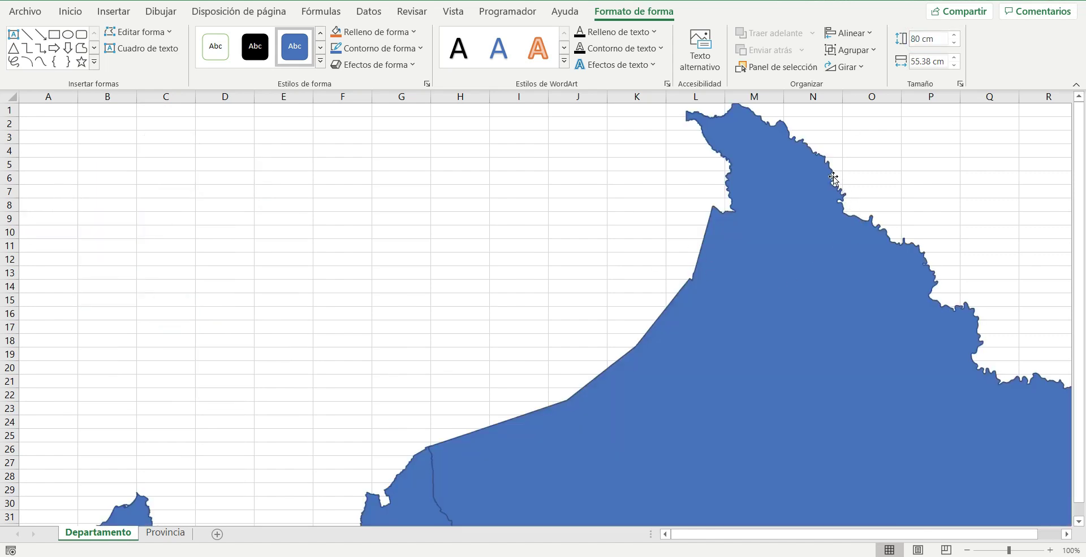
pyautogui.scroll(-3, 387, 390)
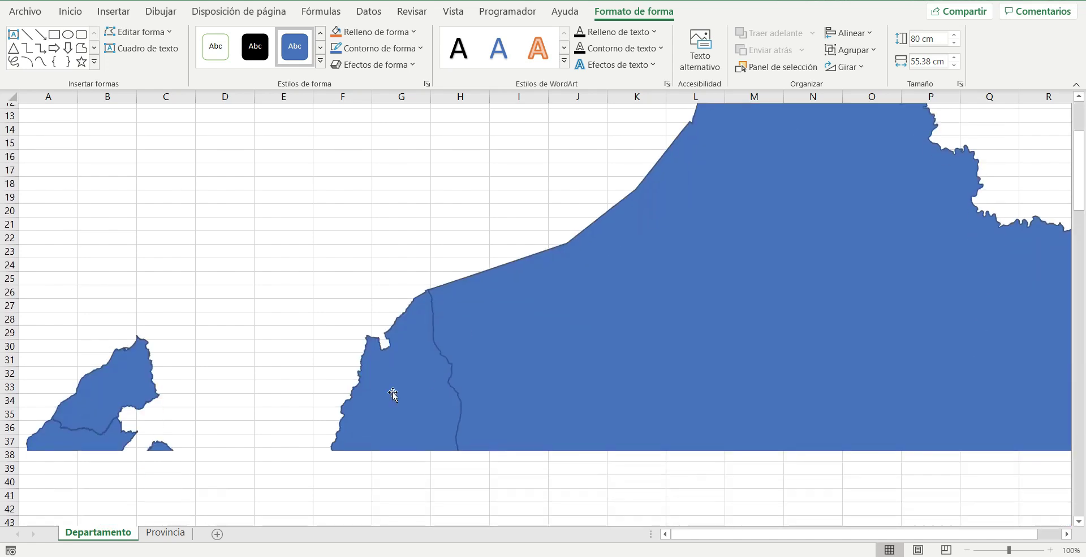
pyautogui.scroll(-1, 226, 373)
pyautogui.scroll(-1, 102, 356)
pyautogui.scroll(-1, 108, 359)
pyautogui.scroll(-2, 108, 359)
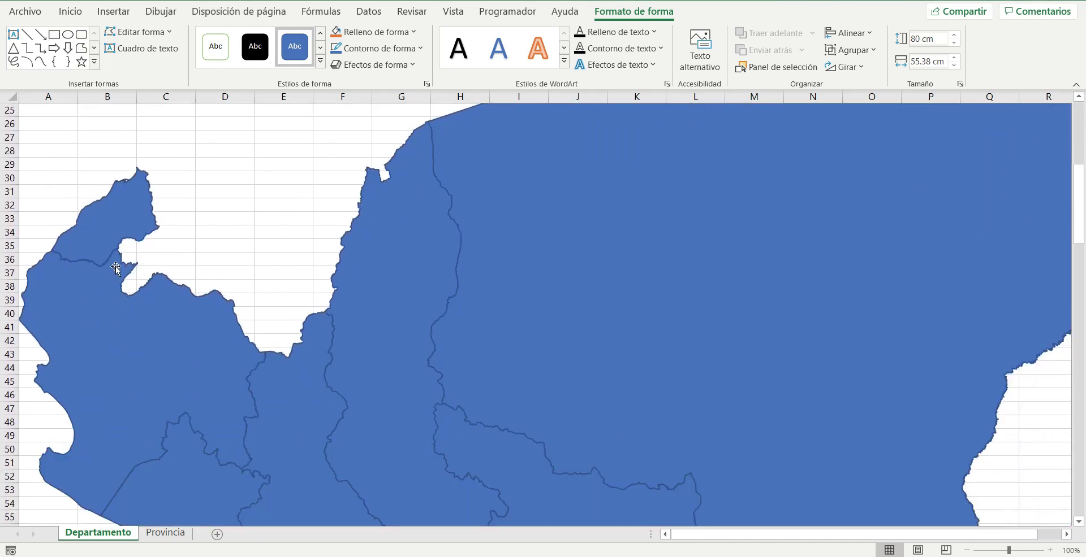
pyautogui.scroll(-1, 170, 310)
pyautogui.scroll(-1, 223, 390)
pyautogui.scroll(-5, 223, 390)
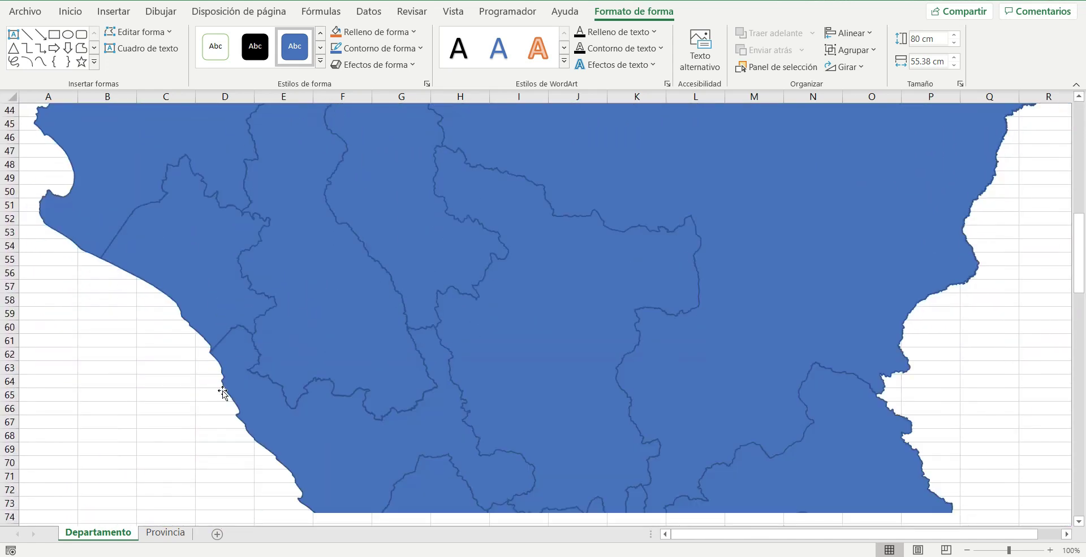
pyautogui.scroll(-2, 283, 411)
pyautogui.scroll(-1, 316, 422)
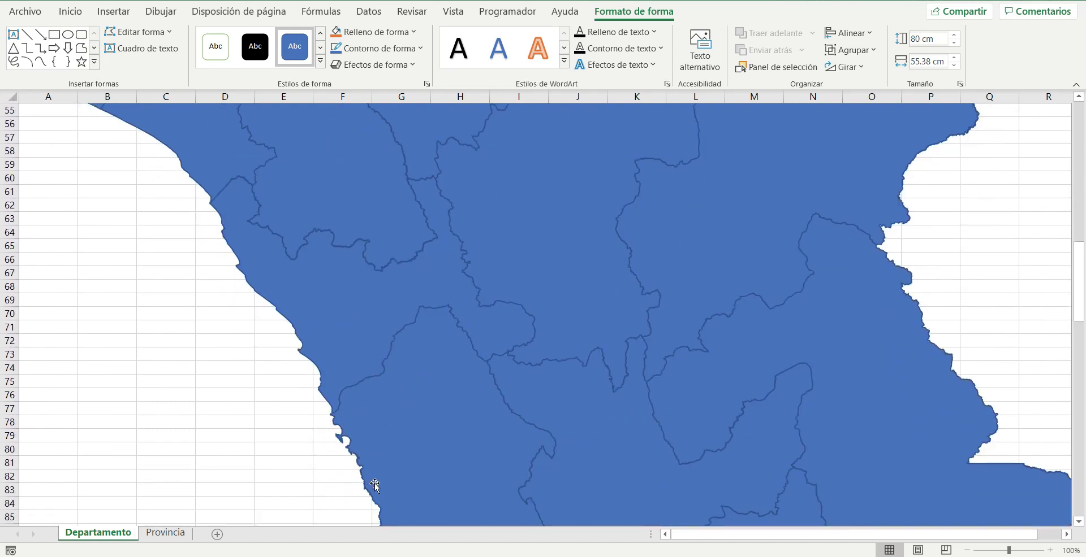
pyautogui.scroll(8, 375, 485)
pyautogui.scroll(5, 384, 475)
pyautogui.scroll(3, 368, 468)
# Set the Peru map height to 200 cm and scroll down to inspect its borders.
pyautogui.click(923, 39)
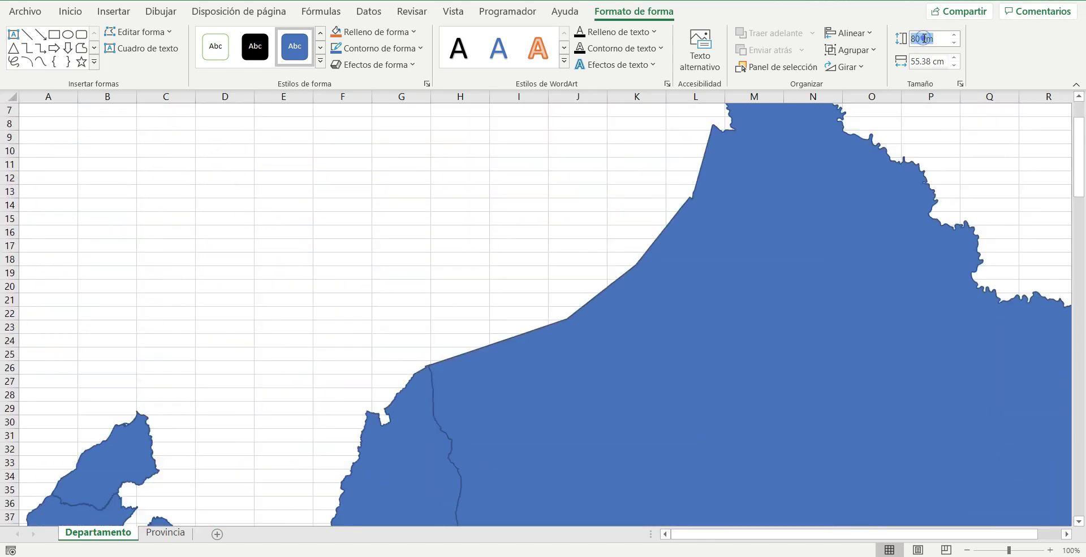
pyautogui.write('20')
pyautogui.press('Return')
pyautogui.scroll(-3, 579, 331)
pyautogui.scroll(-4, 443, 383)
pyautogui.scroll(-4, 443, 383)
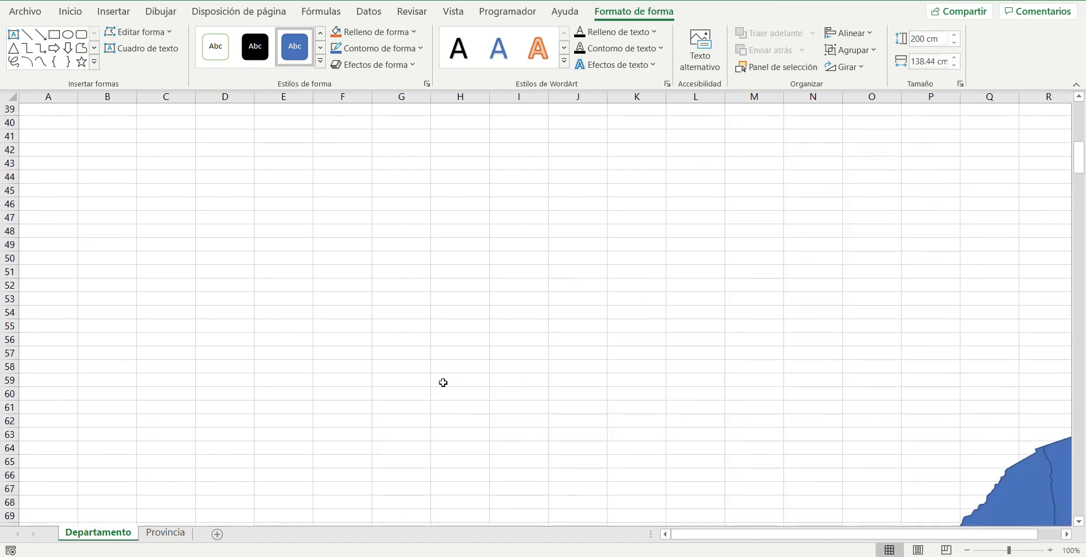
pyautogui.scroll(-5, 443, 383)
pyautogui.scroll(-1, 439, 375)
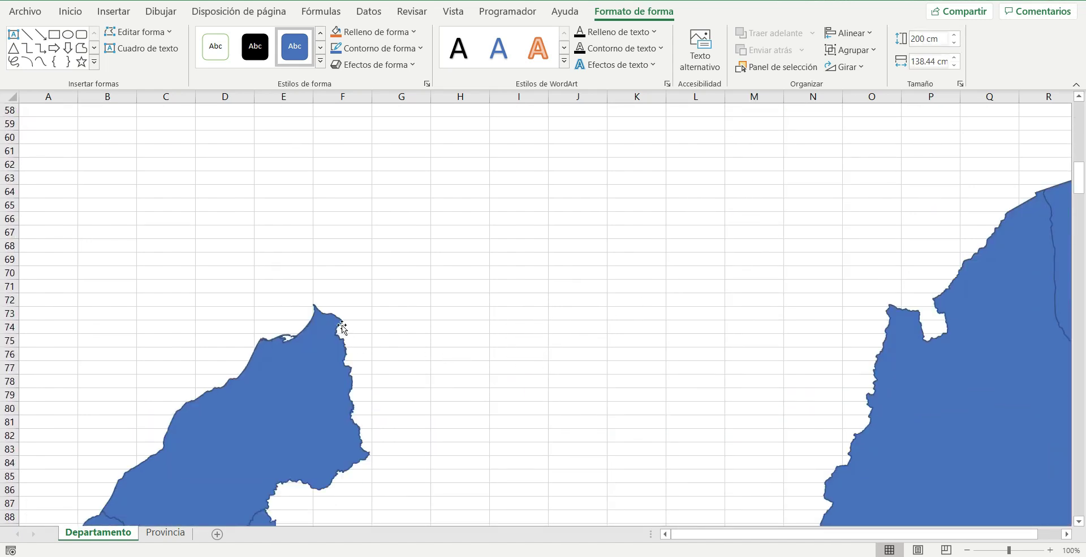
pyautogui.scroll(-2, 282, 342)
pyautogui.scroll(-3, 223, 357)
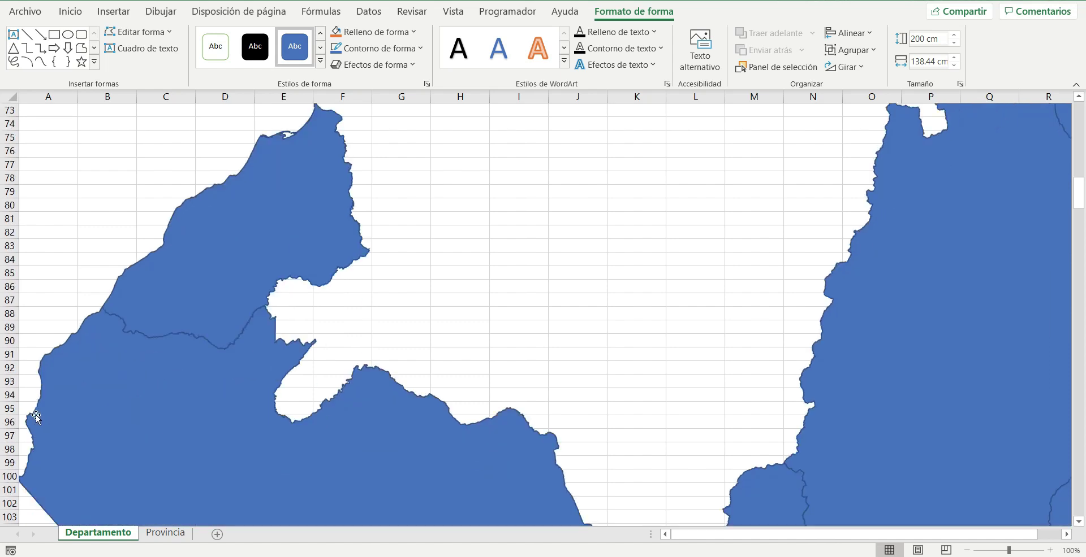
pyautogui.scroll(-2, 35, 417)
pyautogui.scroll(-2, 34, 411)
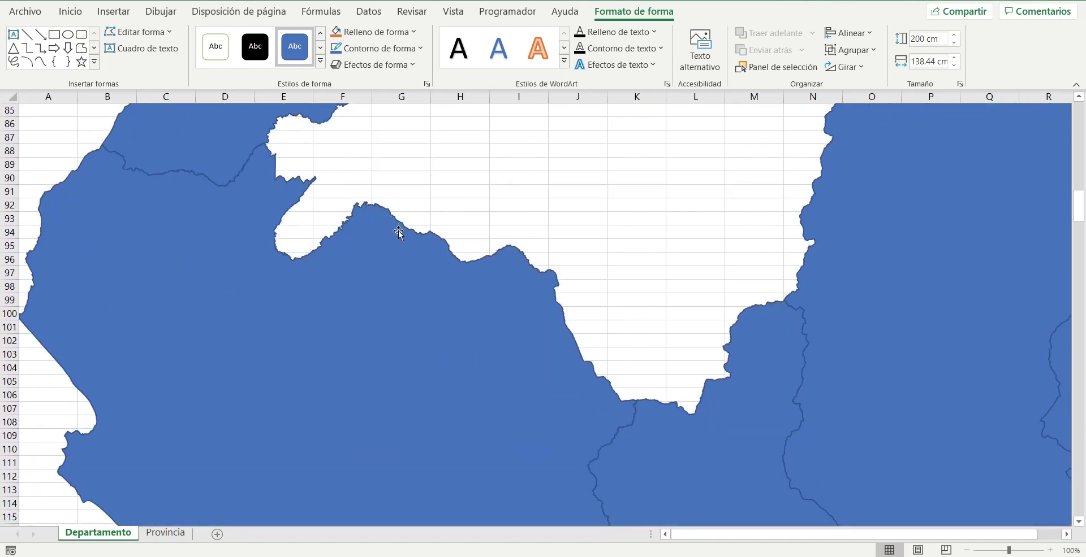
pyautogui.scroll(-2, 399, 232)
pyautogui.scroll(-3, 92, 441)
pyautogui.scroll(-2, 129, 435)
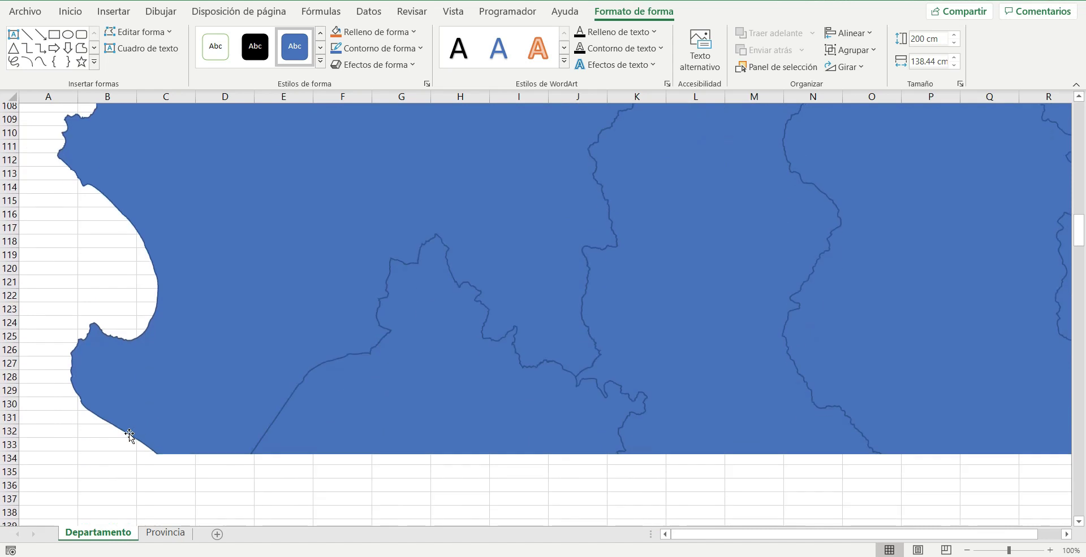
pyautogui.scroll(-1, 129, 435)
pyautogui.scroll(-2, 223, 436)
pyautogui.scroll(-1, 343, 439)
pyautogui.scroll(-1, 467, 434)
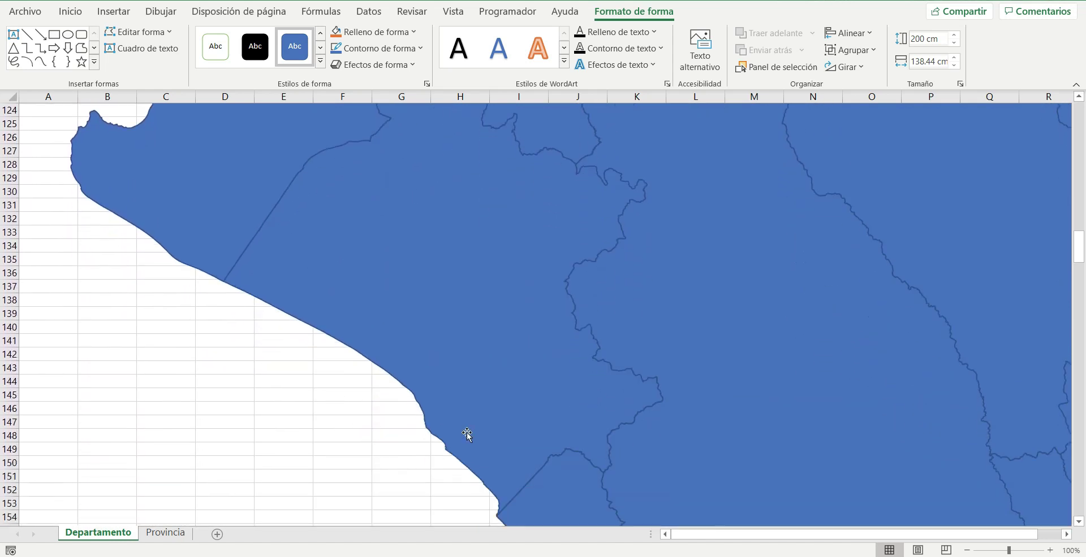
pyautogui.scroll(-2, 503, 432)
pyautogui.scroll(-2, 542, 432)
pyautogui.scroll(-2, 542, 430)
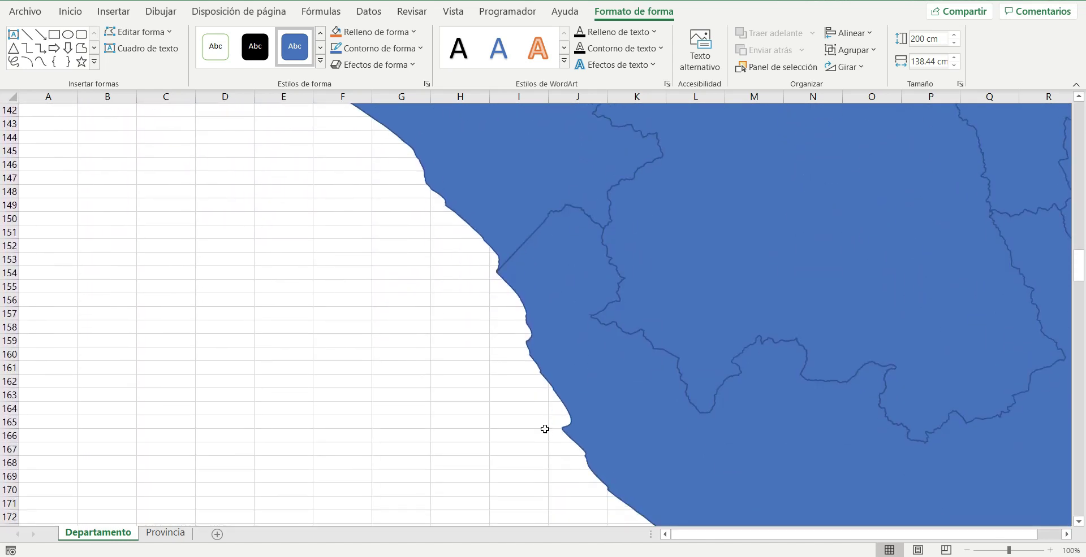
pyautogui.scroll(-2, 605, 428)
pyautogui.scroll(-2, 707, 431)
pyautogui.scroll(-3, 775, 452)
pyautogui.scroll(-3, 801, 460)
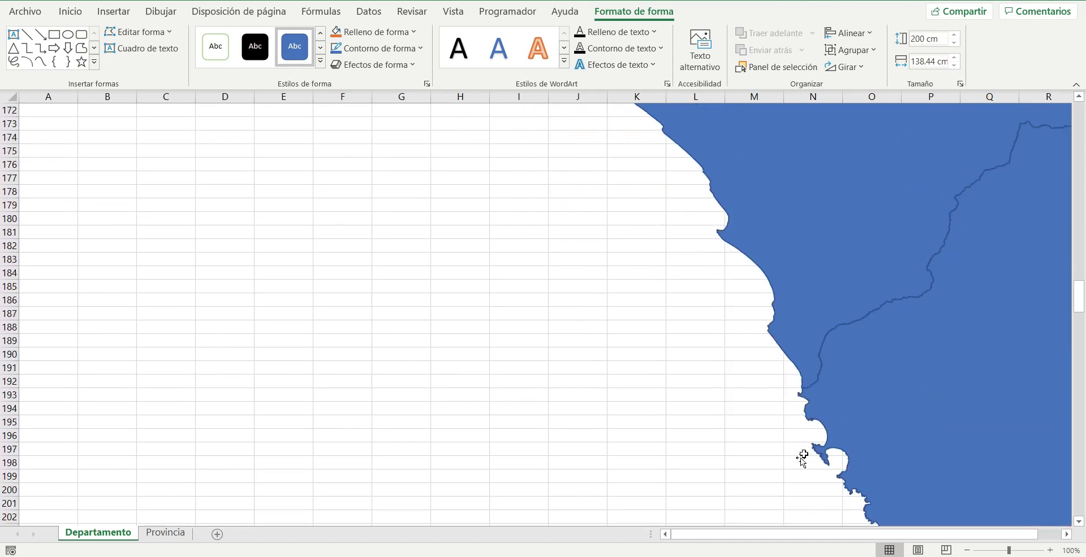
pyautogui.scroll(-2, 862, 465)
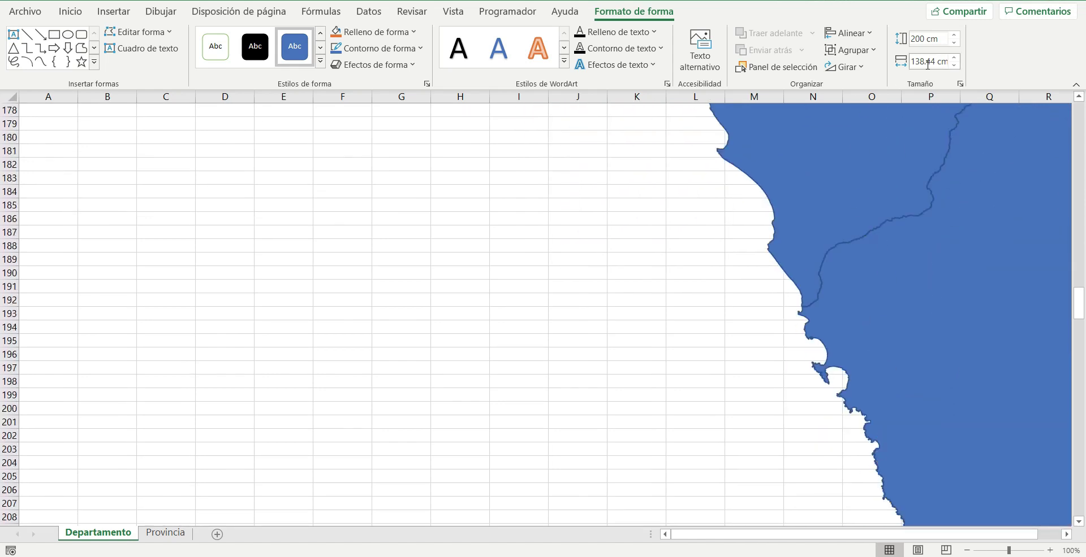
# Shrink the map back to 15 cm tall.
pyautogui.click(934, 38)
pyautogui.write('15')
pyautogui.press('Return')
# View the Provincia sheet map, return to Departamento, then switch to the Mapas - Colores workbook.
pyautogui.moveTo(1078, 304); pyautogui.dragTo(976, 70)
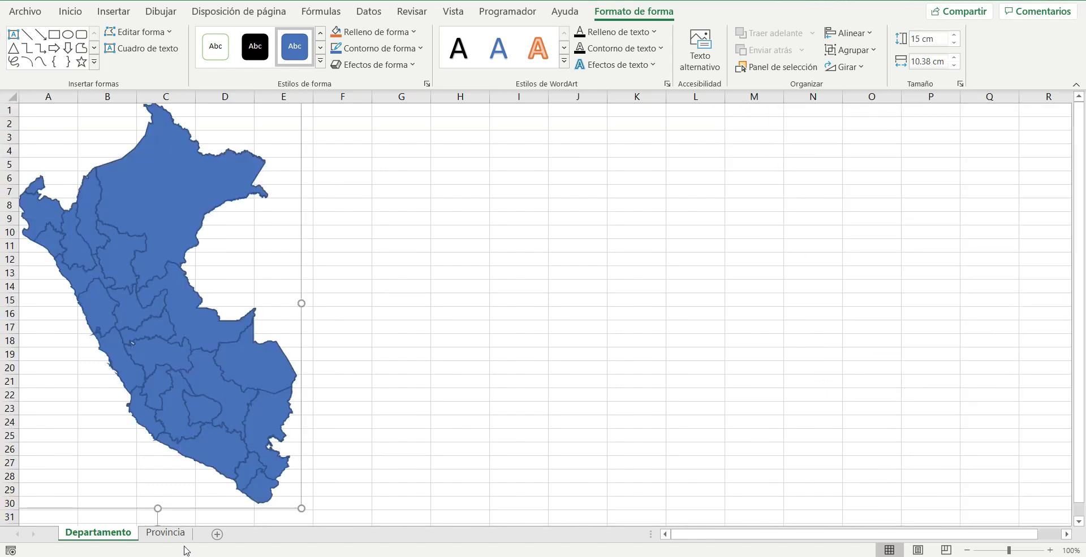
pyautogui.click(164, 532)
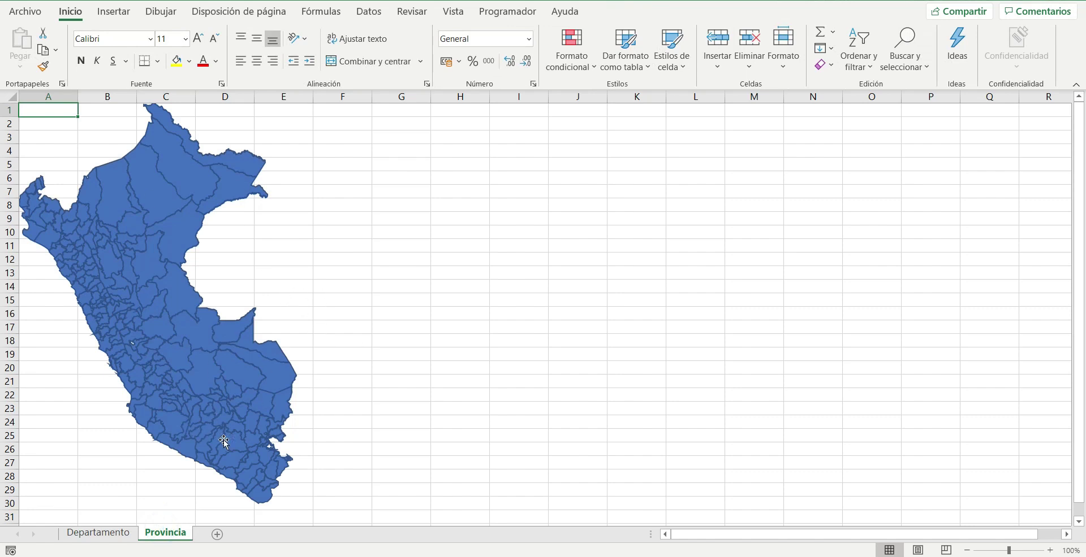
pyautogui.click(109, 538)
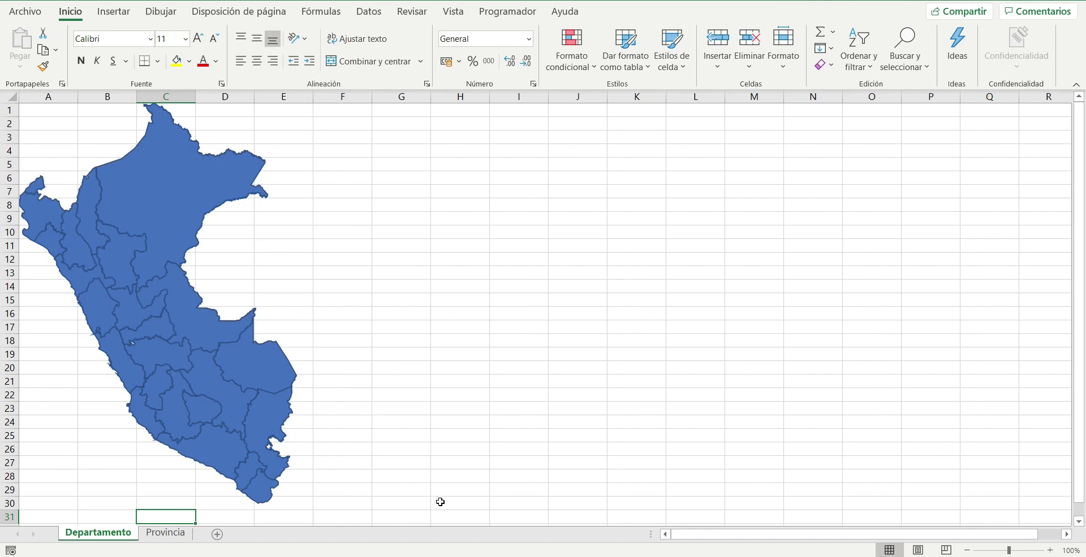
pyautogui.click(562, 512)
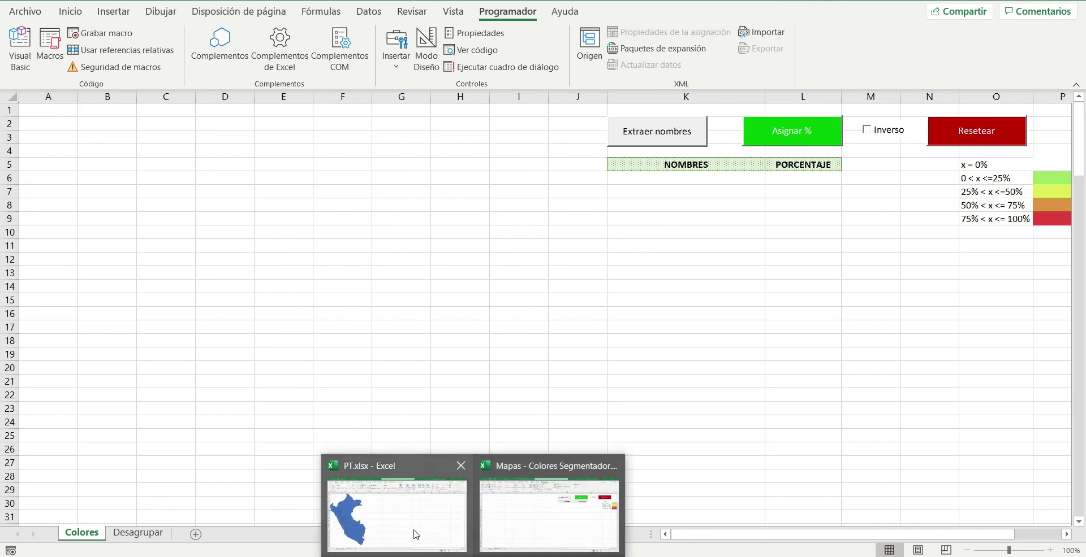
# Copy the Peru map group from PT.xlsx and paste it onto the Colores sheet.
pyautogui.click(414, 534)
pyautogui.click(291, 315)
pyautogui.click(164, 183)
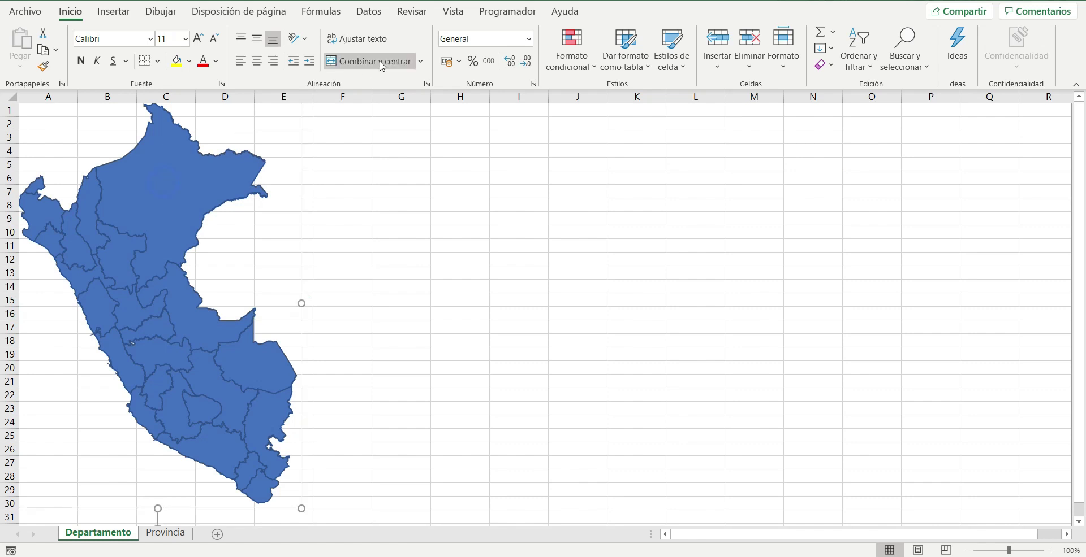
pyautogui.click(43, 50)
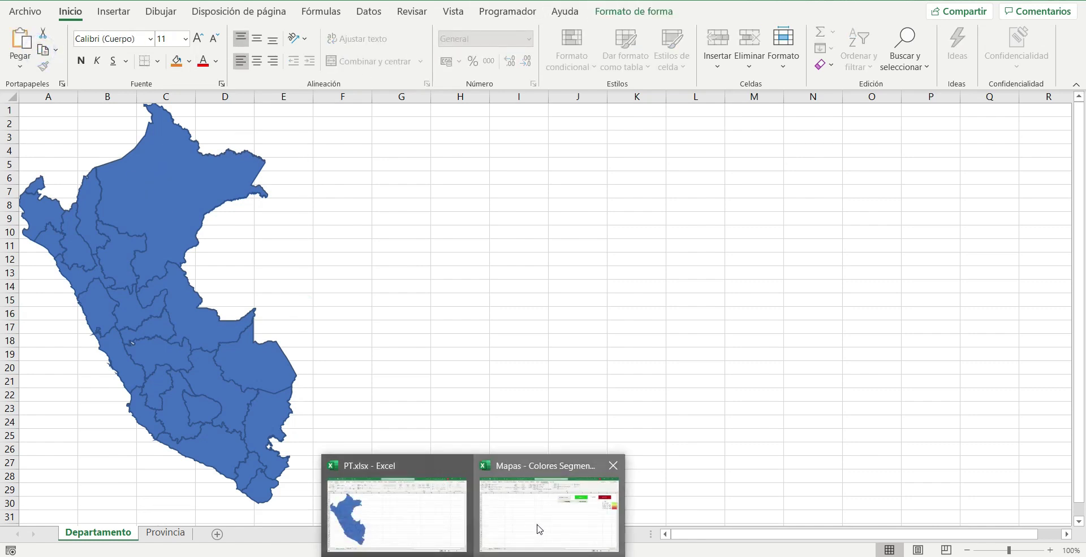
pyautogui.click(550, 496)
pyautogui.rightClick(19, 109)
pyautogui.click(91, 184)
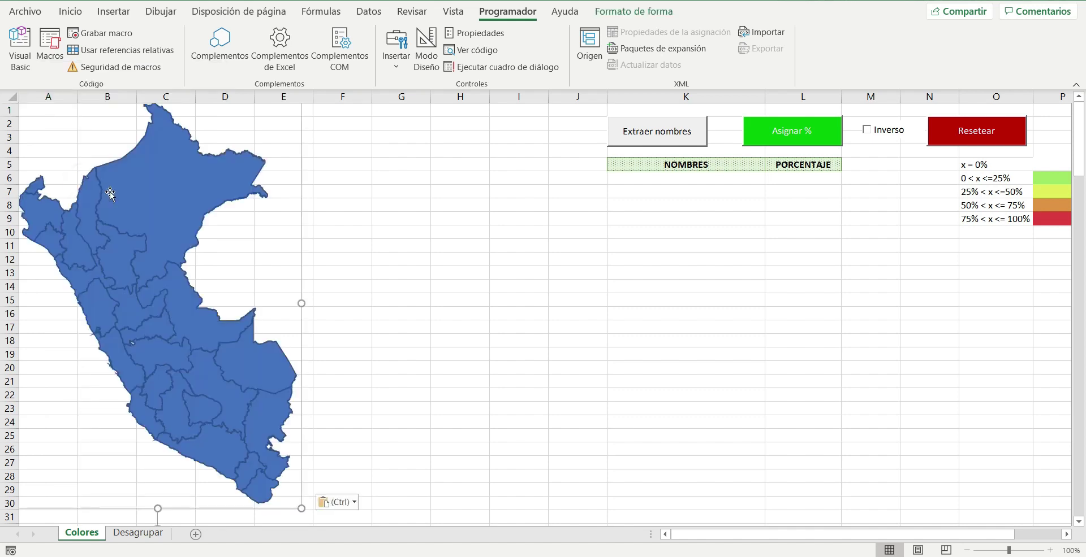
# Extract the department names and fill =ALEATORIO() from L6 down to UCAYALI.
pyautogui.click(657, 341)
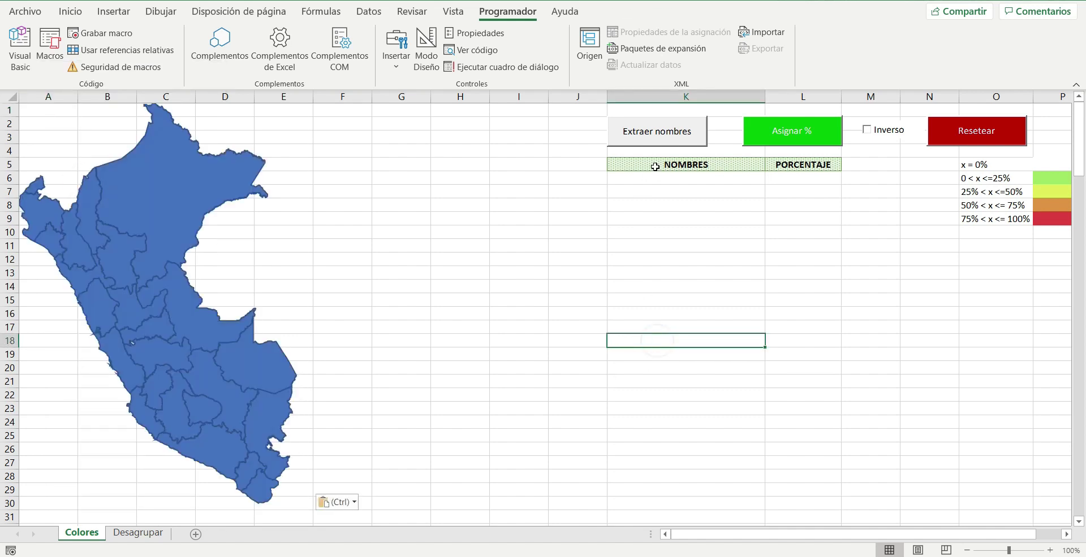
pyautogui.click(675, 135)
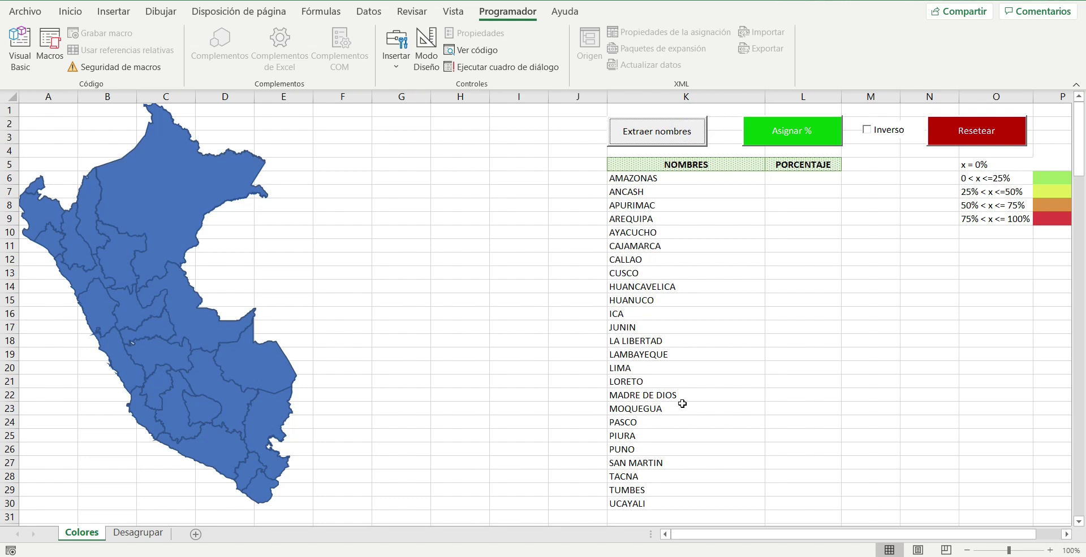
pyautogui.click(790, 178)
pyautogui.write('+ale')
pyautogui.press('Tab')
pyautogui.hotkey('ctrl', 'Return')
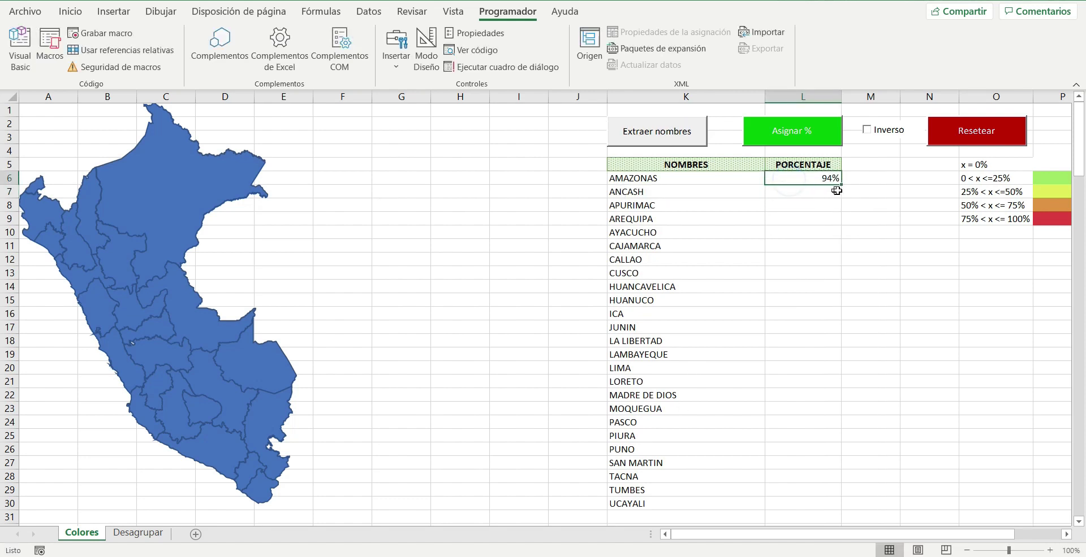
pyautogui.doubleClick(842, 184)
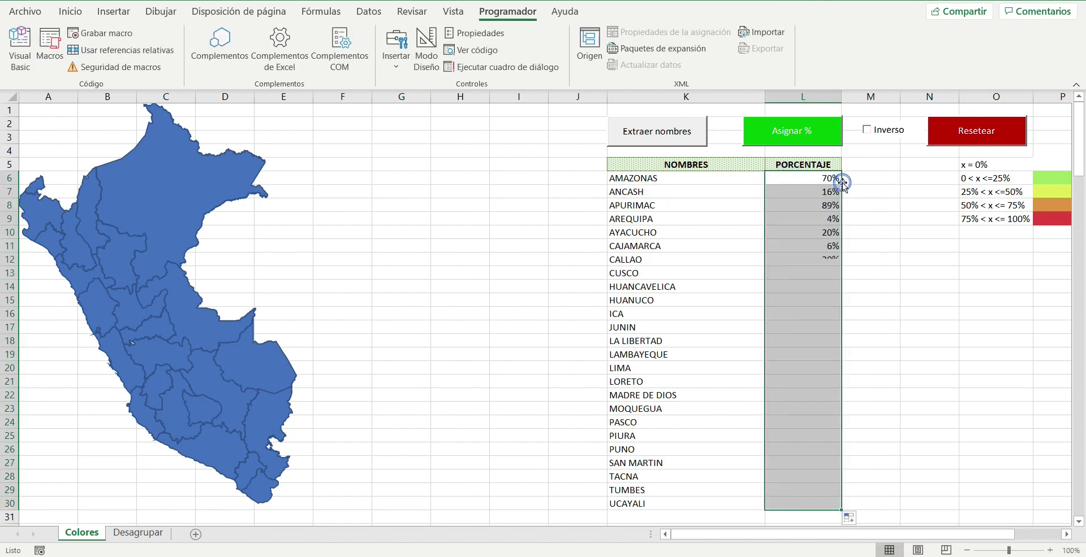
pyautogui.click(834, 259)
# Copy L6:L30 and paste the percentages back as fixed values.
pyautogui.click(796, 178)
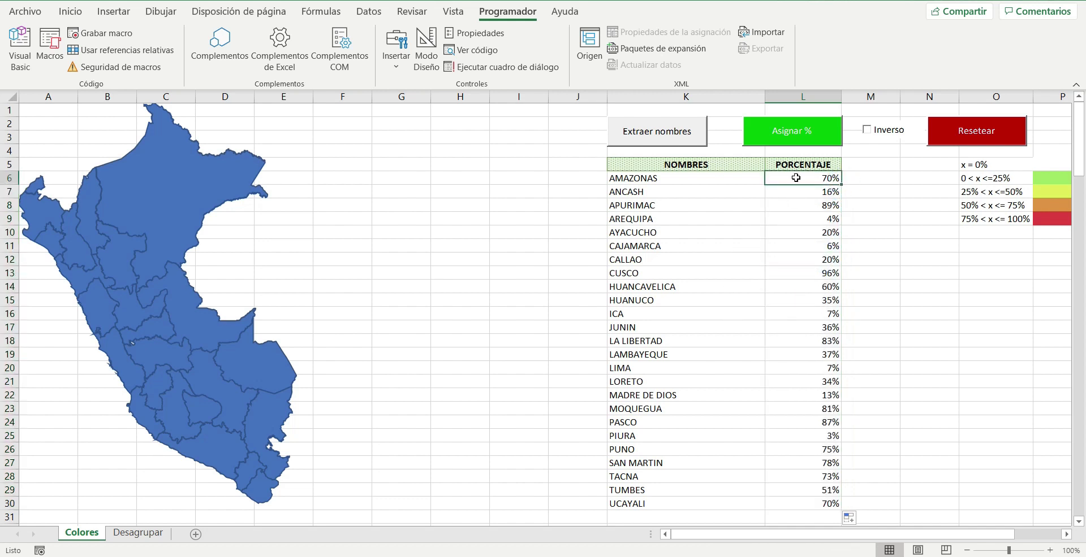
pyautogui.hotkey('ctrl', 'shift', 'Down')
pyautogui.hotkey('ctrl', 'c')
pyautogui.rightClick(802, 180)
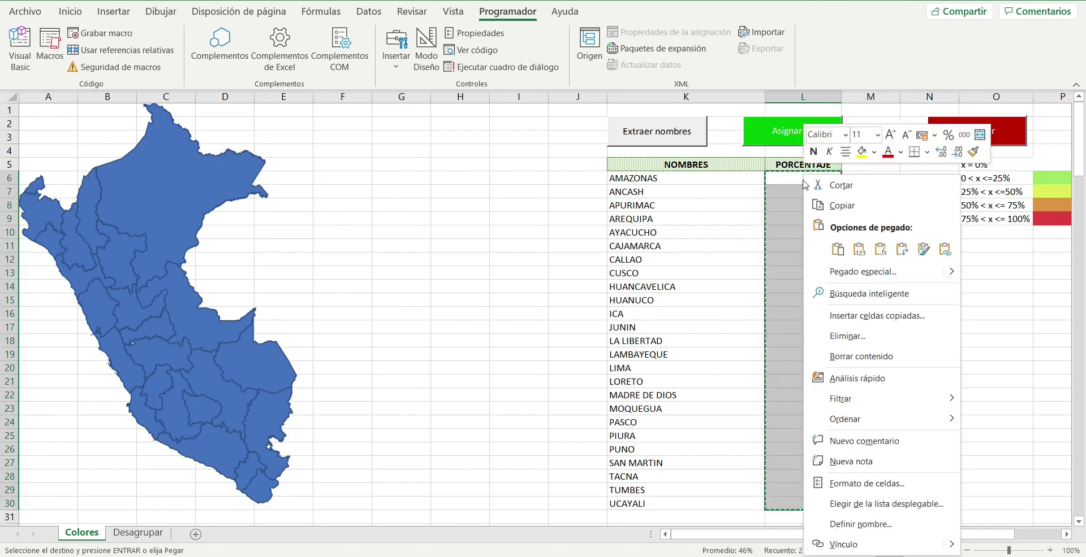
pyautogui.click(858, 249)
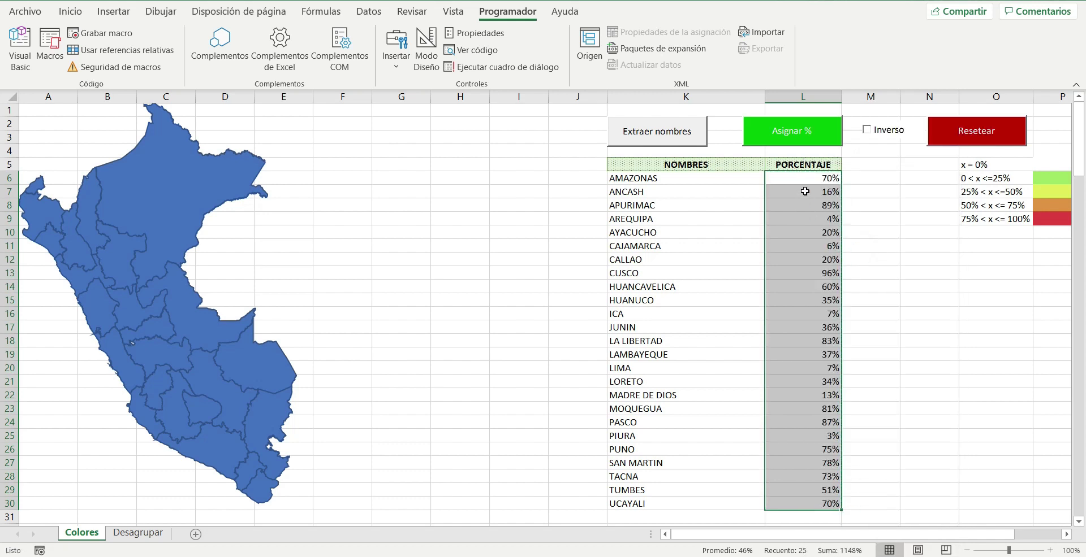
pyautogui.click(804, 192)
# Colour the map with Asignar % and check AMAZONAS 70% and ANCASH 16% against the legend.
pyautogui.click(803, 142)
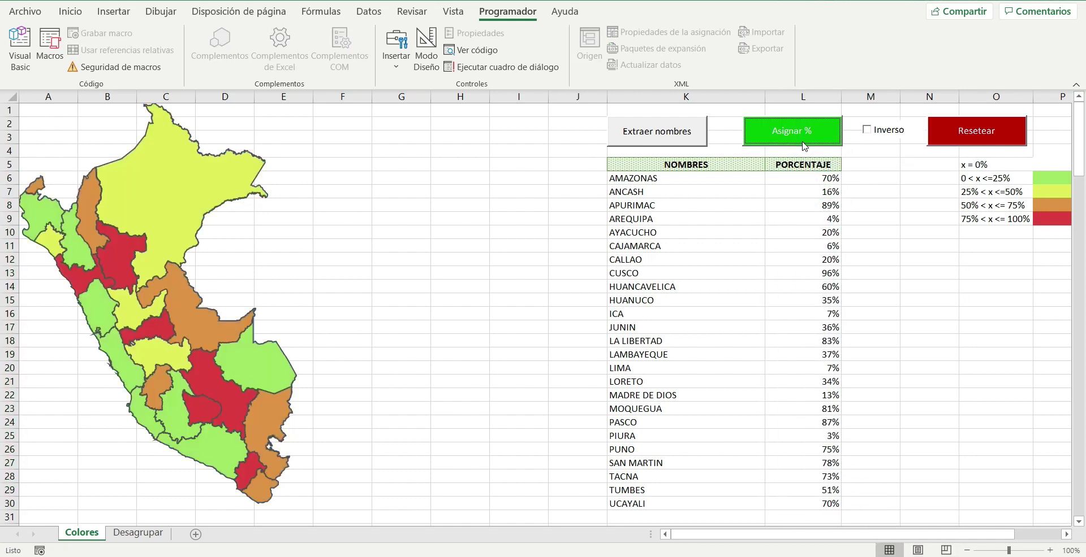
pyautogui.moveTo(1049, 165); pyautogui.dragTo(970, 220)
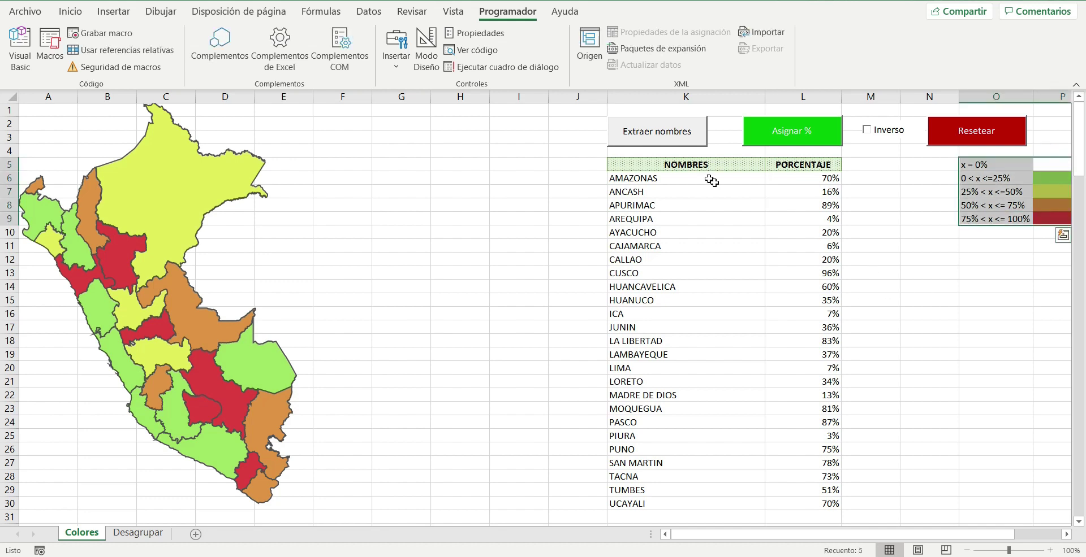
pyautogui.moveTo(680, 178); pyautogui.dragTo(812, 176)
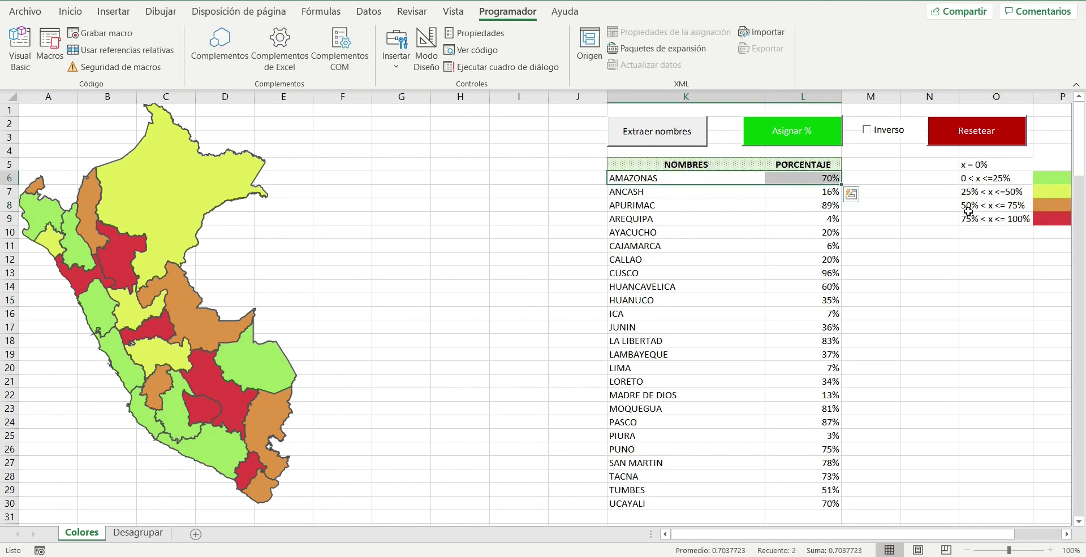
pyautogui.click(989, 206)
pyautogui.click(684, 300)
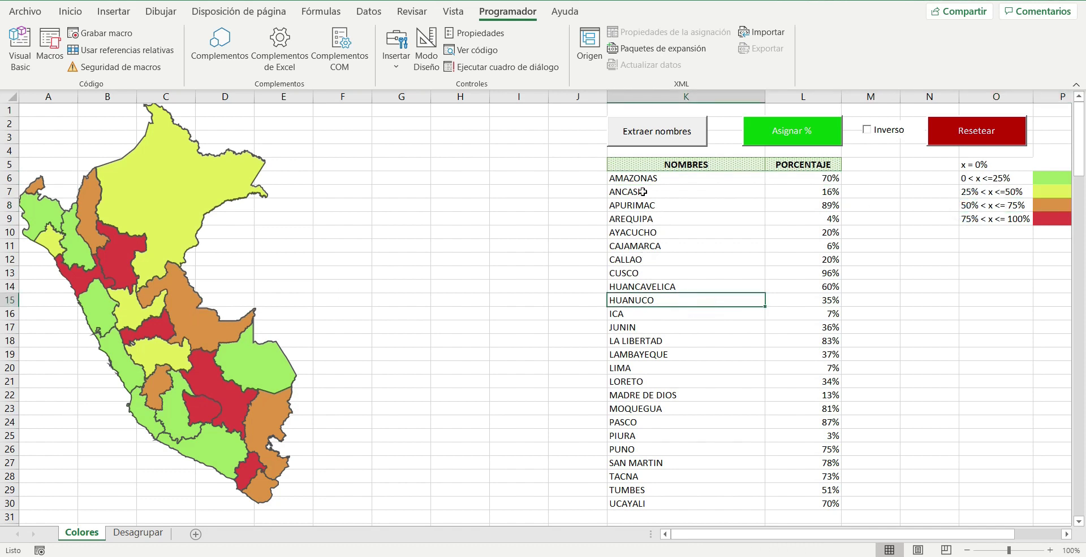
pyautogui.moveTo(642, 191); pyautogui.dragTo(789, 196)
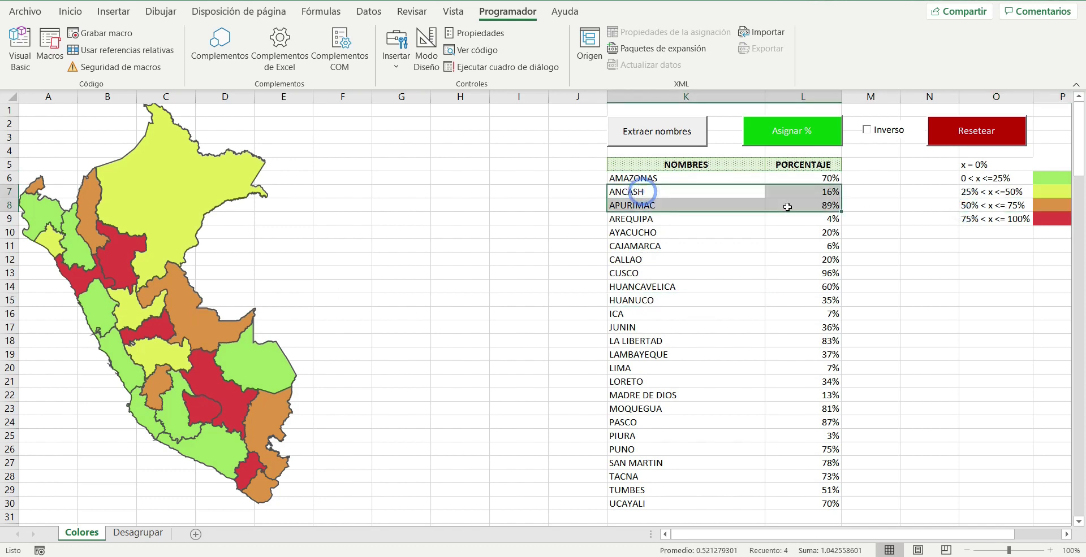
pyautogui.click(998, 179)
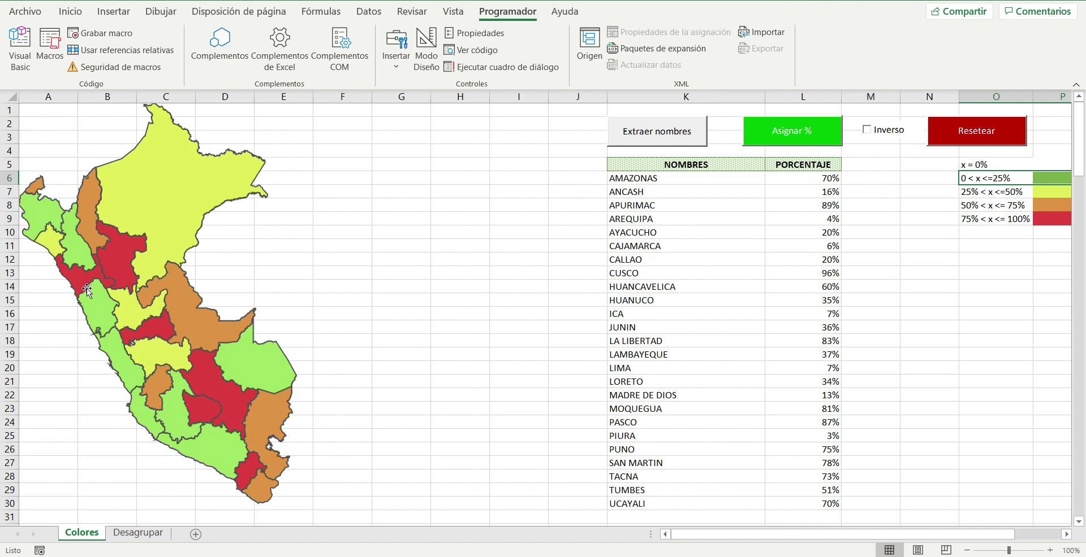
pyautogui.click(97, 335)
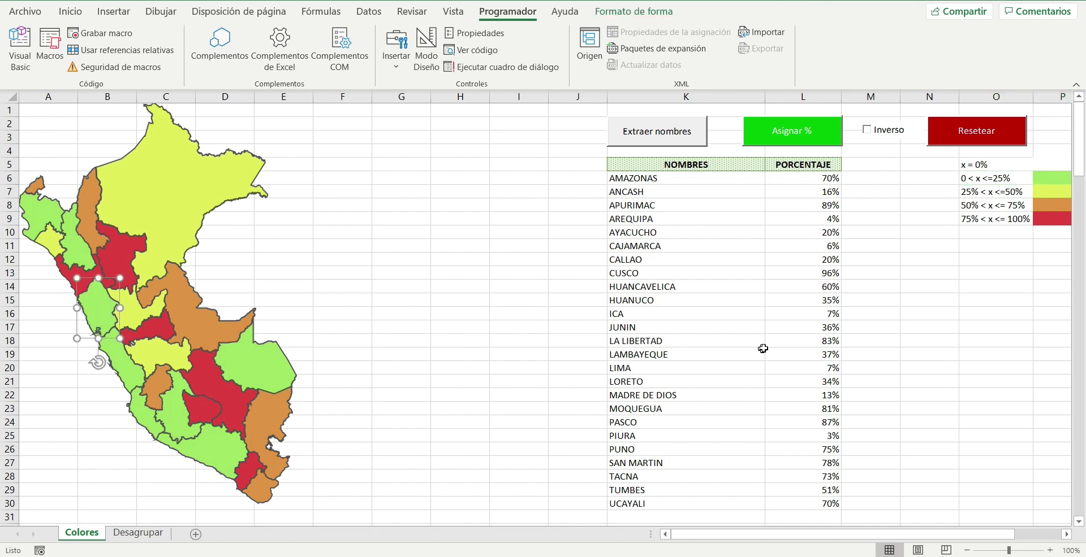
pyautogui.click(676, 196)
# Tick Inverso and recolour the map with the reversed colour scale.
pyautogui.click(890, 133)
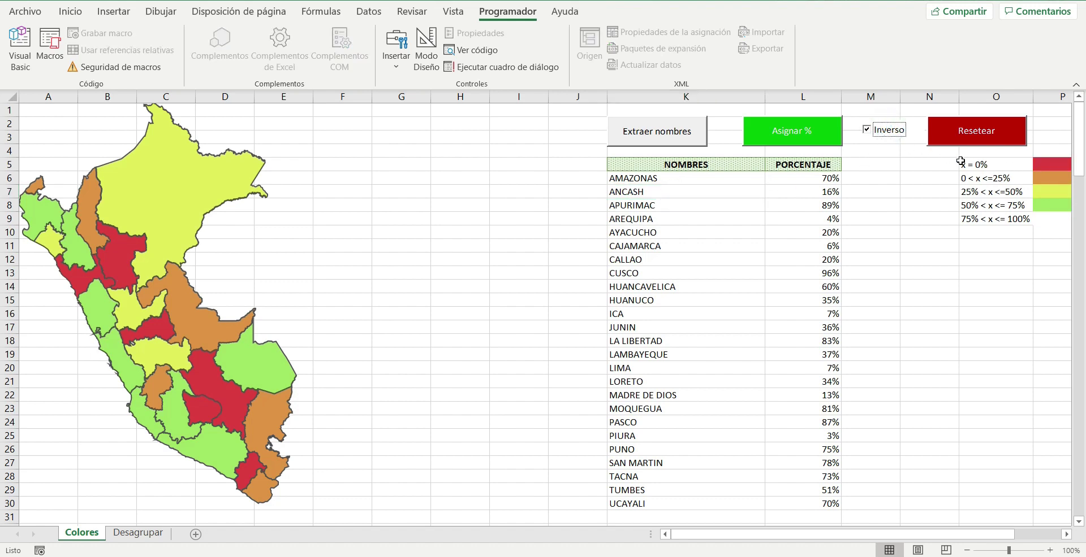
pyautogui.moveTo(984, 168); pyautogui.dragTo(986, 208)
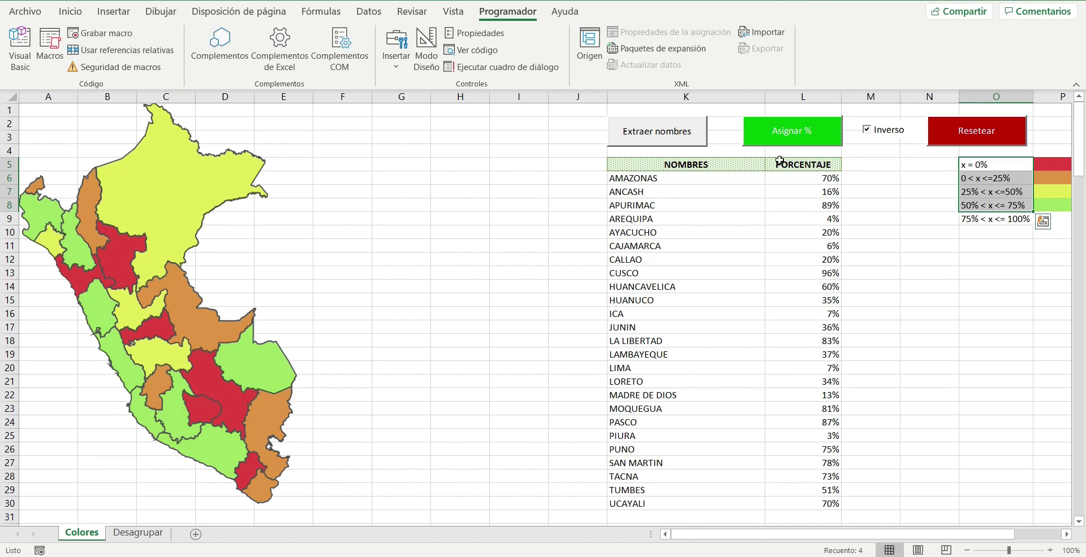
pyautogui.click(785, 140)
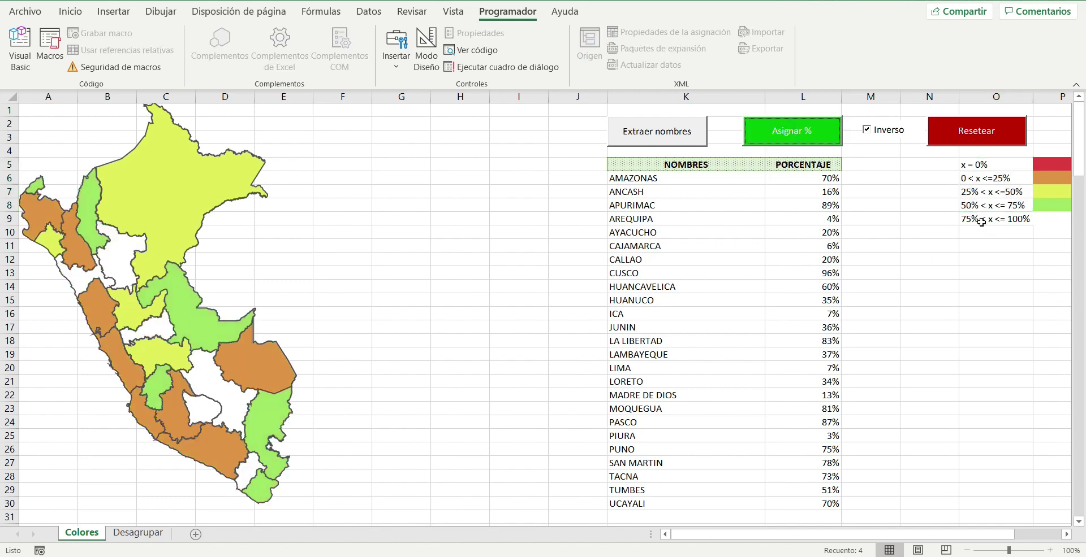
pyautogui.moveTo(981, 222); pyautogui.dragTo(1050, 222)
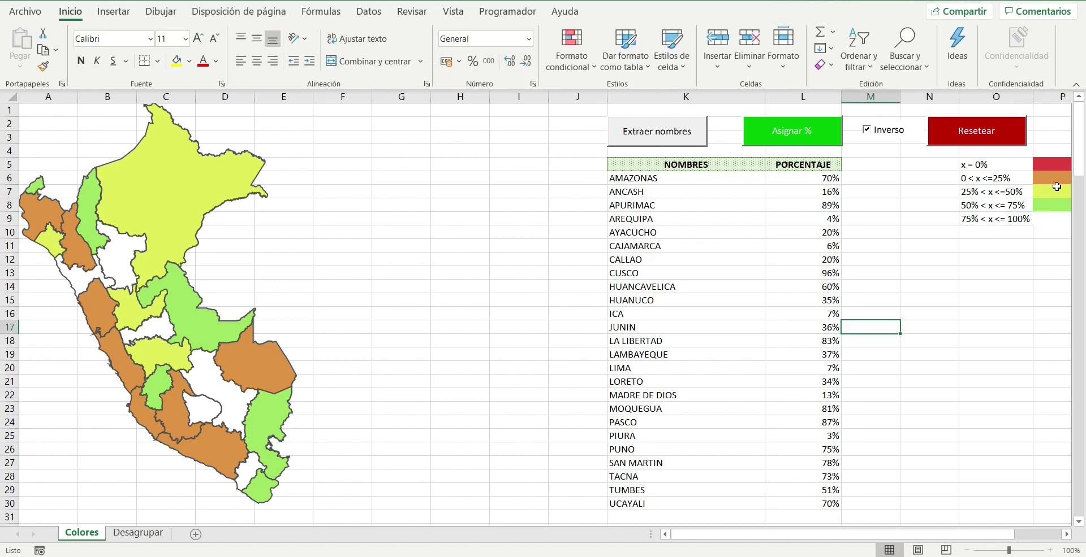
# Untick Inverso, reset all regions to plain blue, and delete the Peru map.
pyautogui.click(879, 130)
pyautogui.click(971, 137)
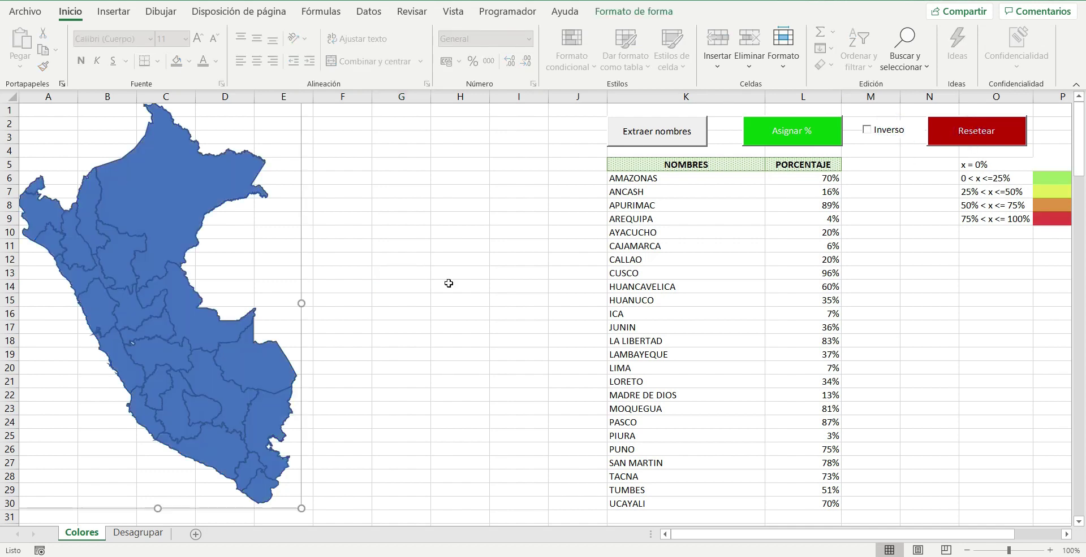
pyautogui.click(176, 176)
pyautogui.press('Delete')
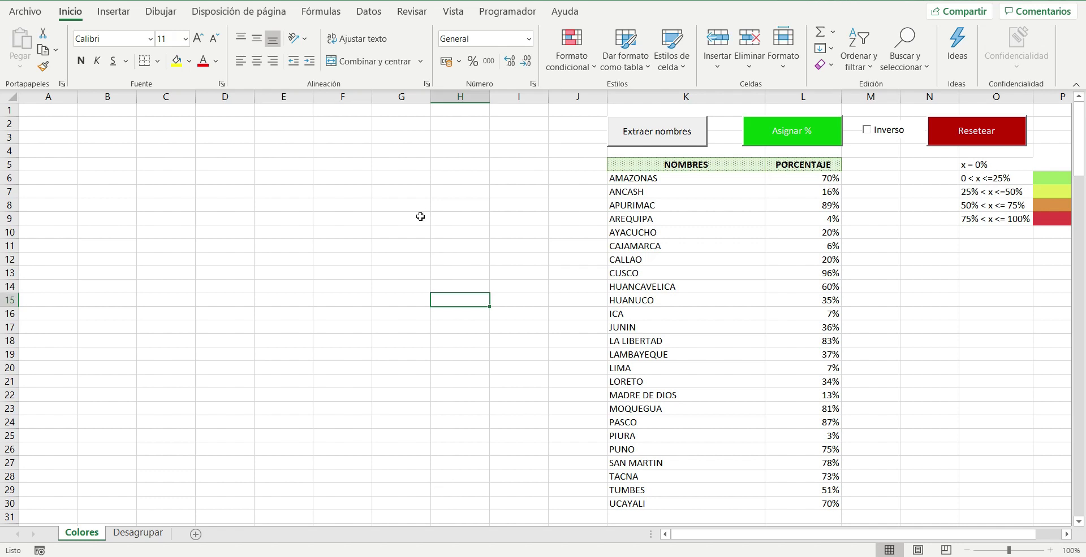
# Browse the department map folders and open DGG.xlsx from the 02 Ancash folder.
pyautogui.hotkey('alt', 'Tab')
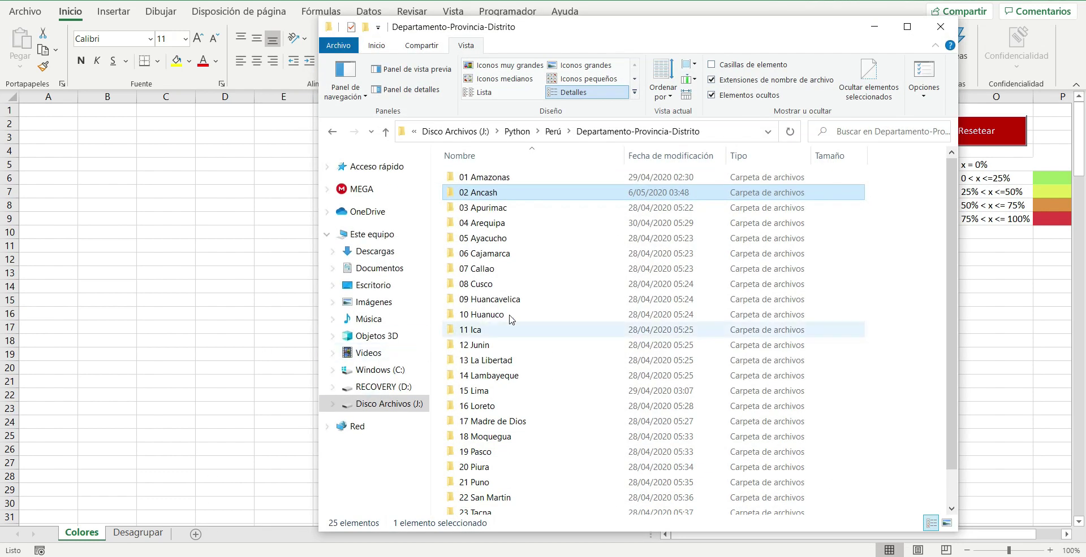
pyautogui.scroll(-1, 596, 307)
pyautogui.scroll(1, 595, 307)
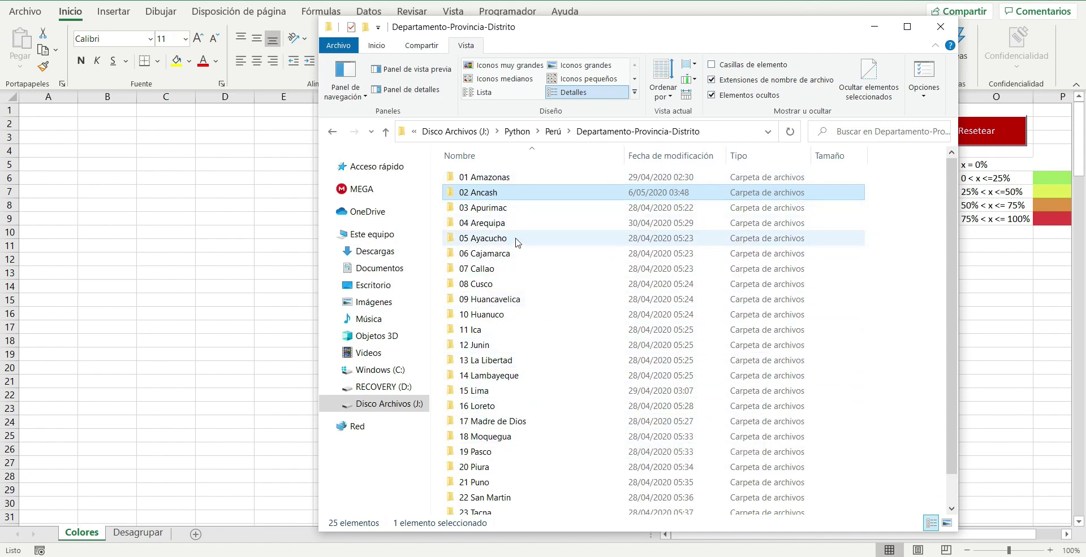
pyautogui.click(515, 300)
pyautogui.scroll(-1, 509, 368)
pyautogui.click(503, 434)
pyautogui.click(485, 490)
pyautogui.scroll(1, 512, 464)
pyautogui.click(491, 222)
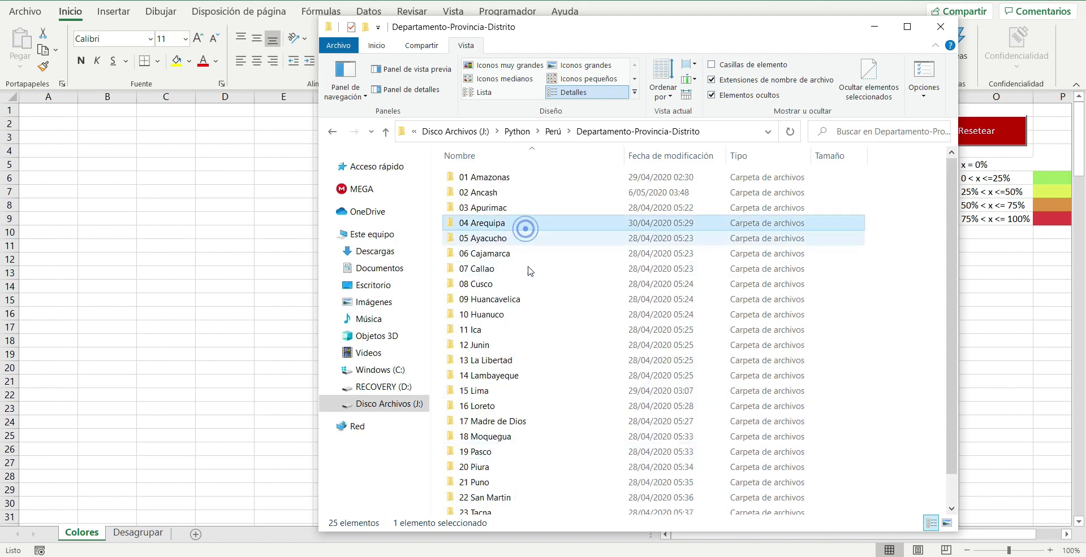
pyautogui.click(501, 270)
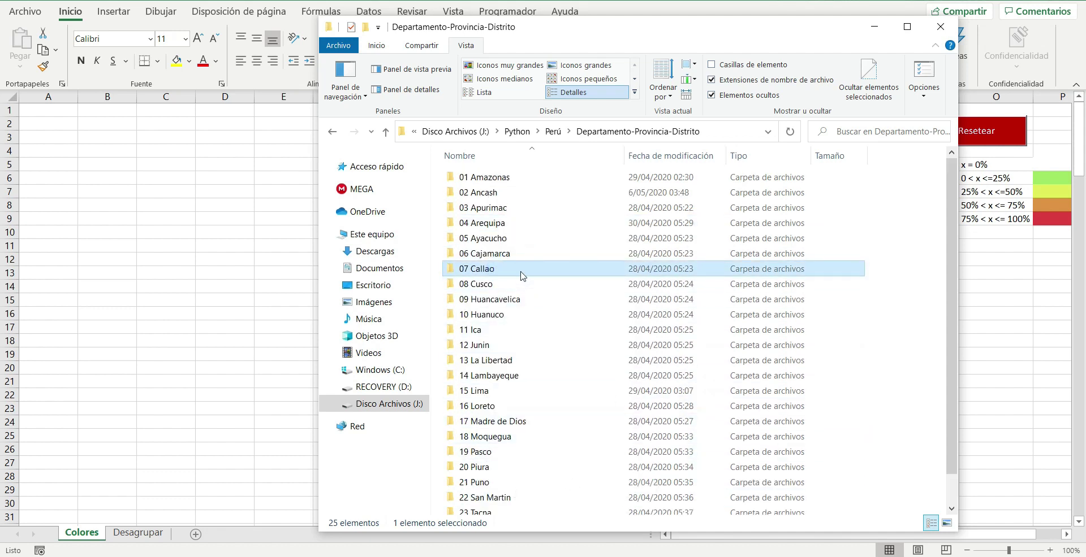
pyautogui.doubleClick(487, 192)
pyautogui.doubleClick(506, 178)
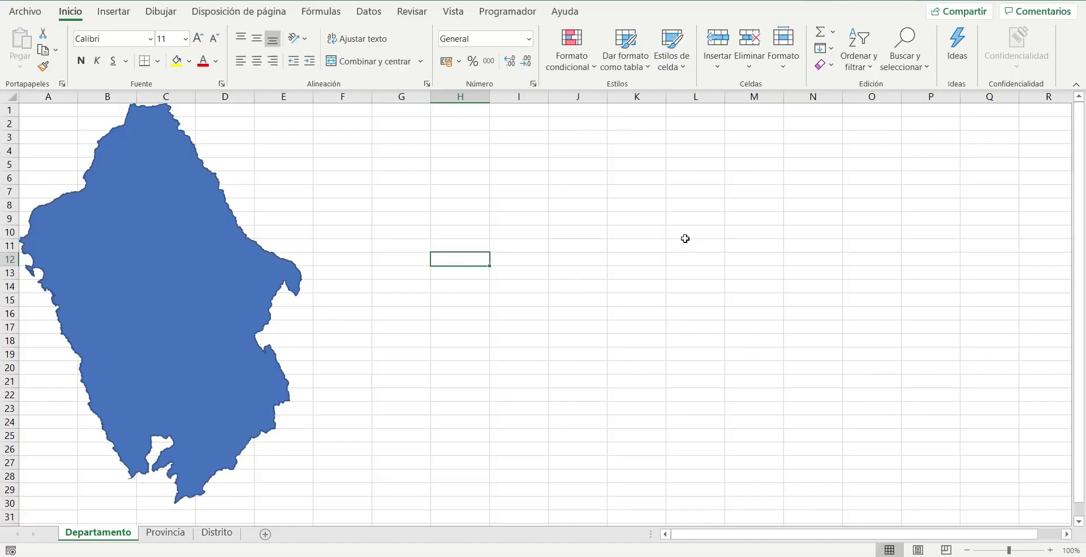
# Look over the Provincia and Distrito sheets and paste the Ancash province map.
pyautogui.click(169, 534)
pyautogui.click(218, 533)
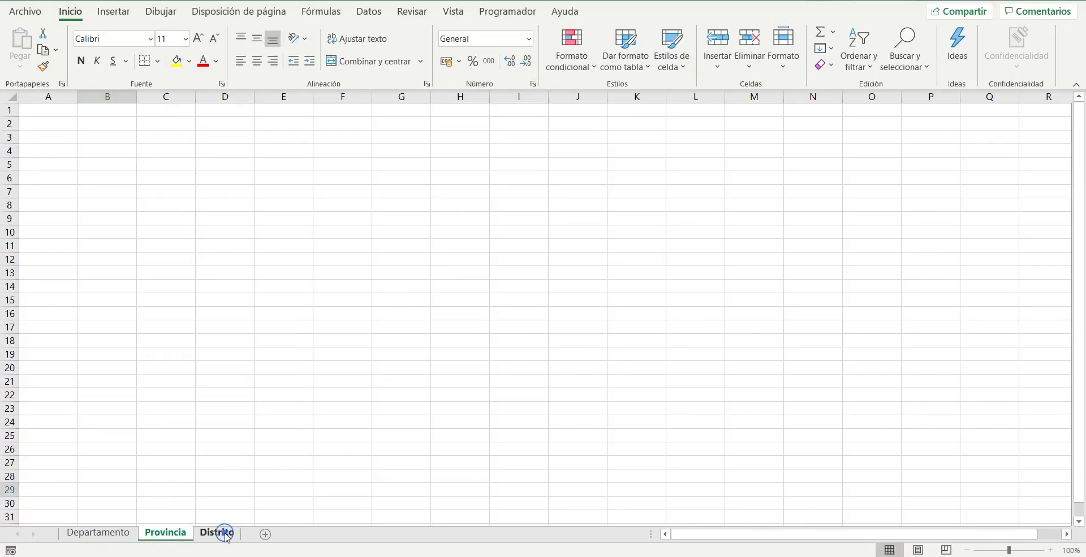
pyautogui.click(168, 534)
pyautogui.click(410, 261)
pyautogui.click(226, 270)
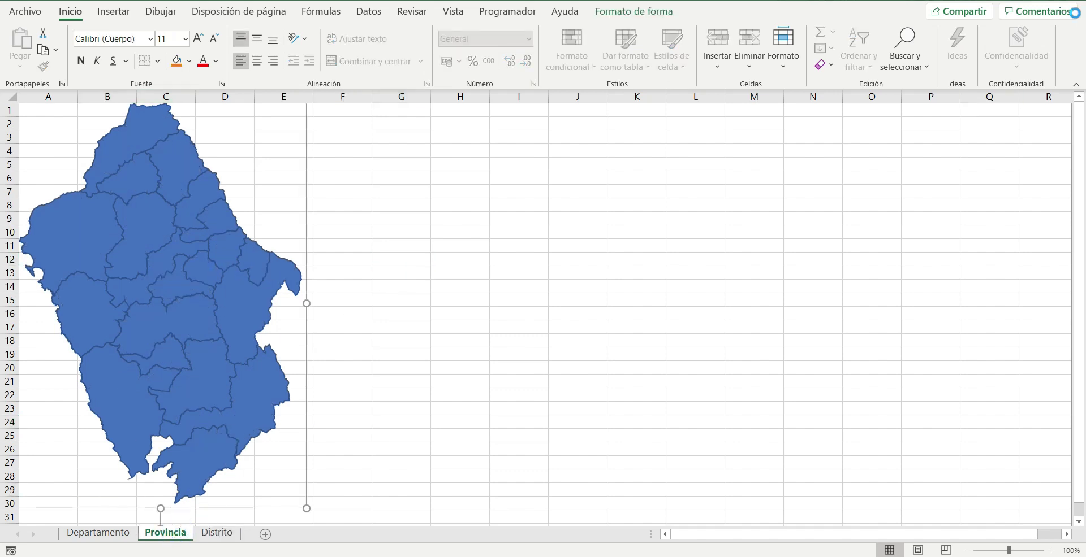
pyautogui.hotkey('ctrl', 'v')
# Extract the Ancash province names and fill =ALEATORIO() down for every province.
pyautogui.click(385, 235)
pyautogui.click(624, 131)
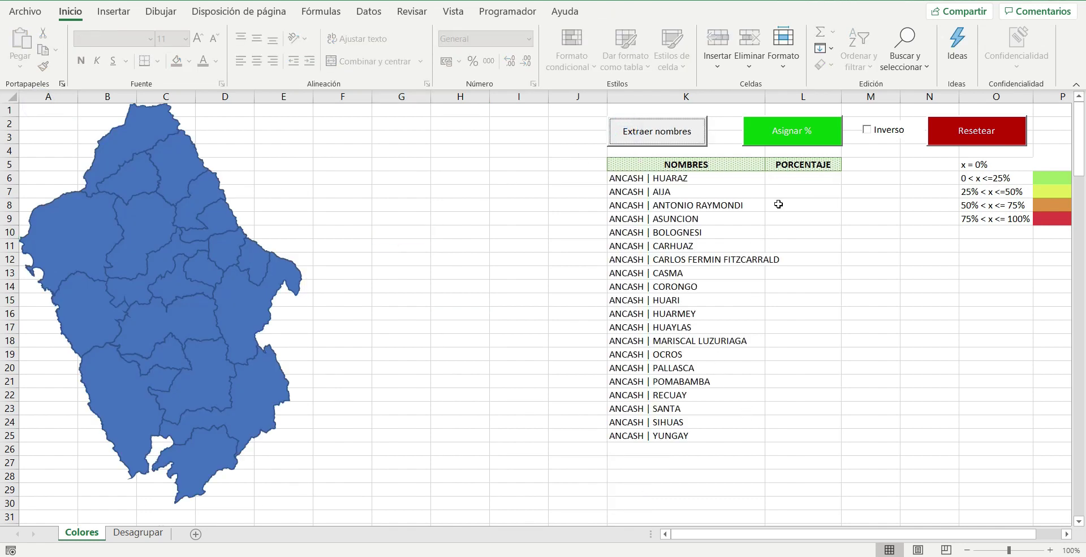
pyautogui.click(787, 182)
pyautogui.write('+ALEATORIO(')
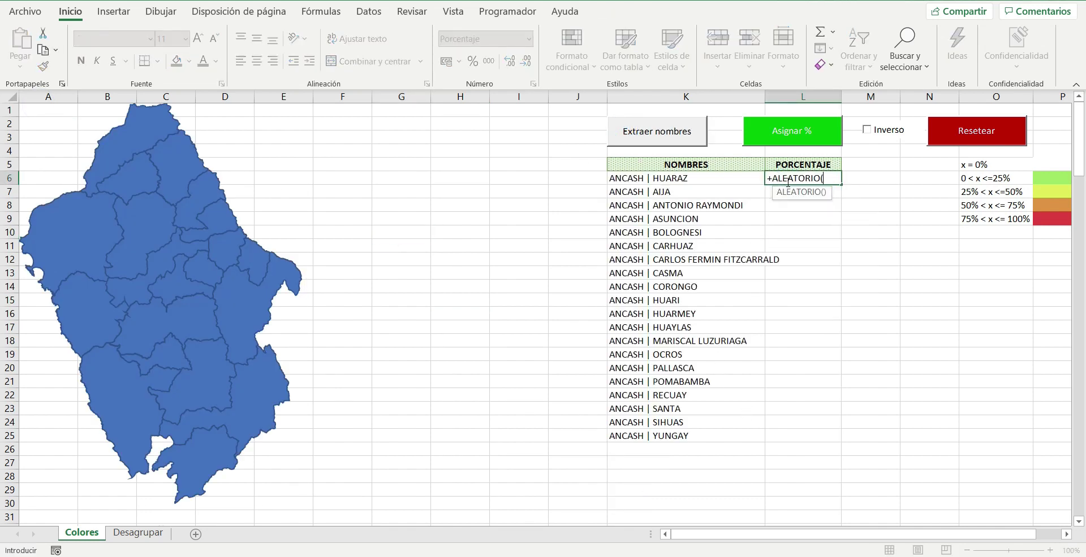
pyautogui.press('Return')
pyautogui.click(807, 178)
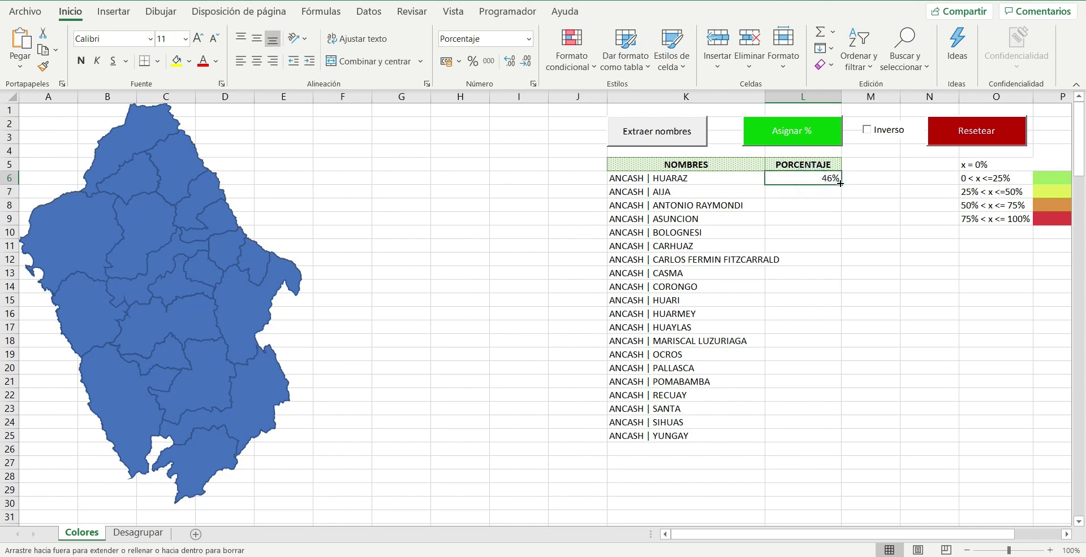
pyautogui.doubleClick(841, 185)
# Colour the provinces by percentage range, reset the colours, and delete the province map.
pyautogui.click(811, 134)
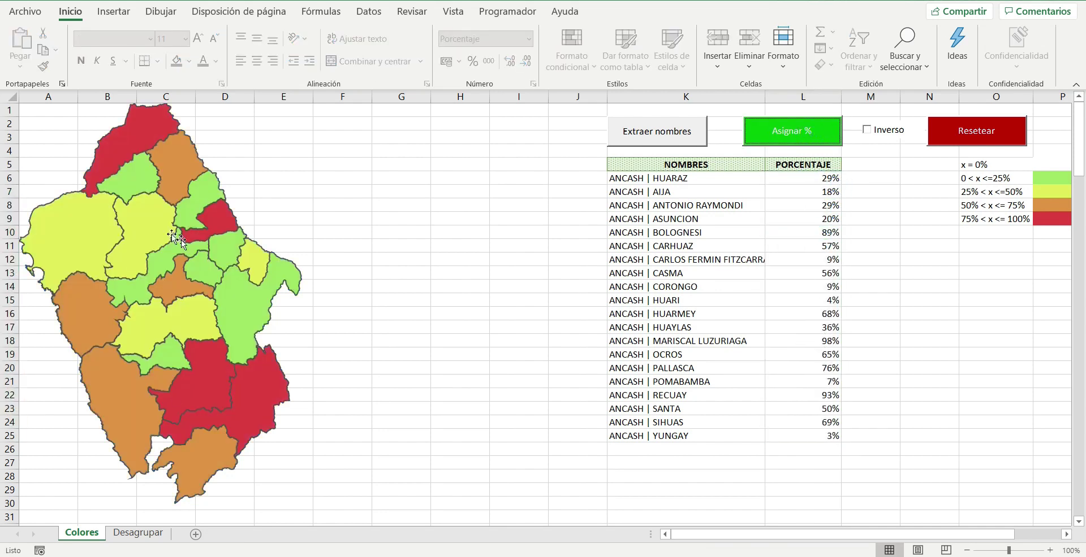
pyautogui.click(961, 136)
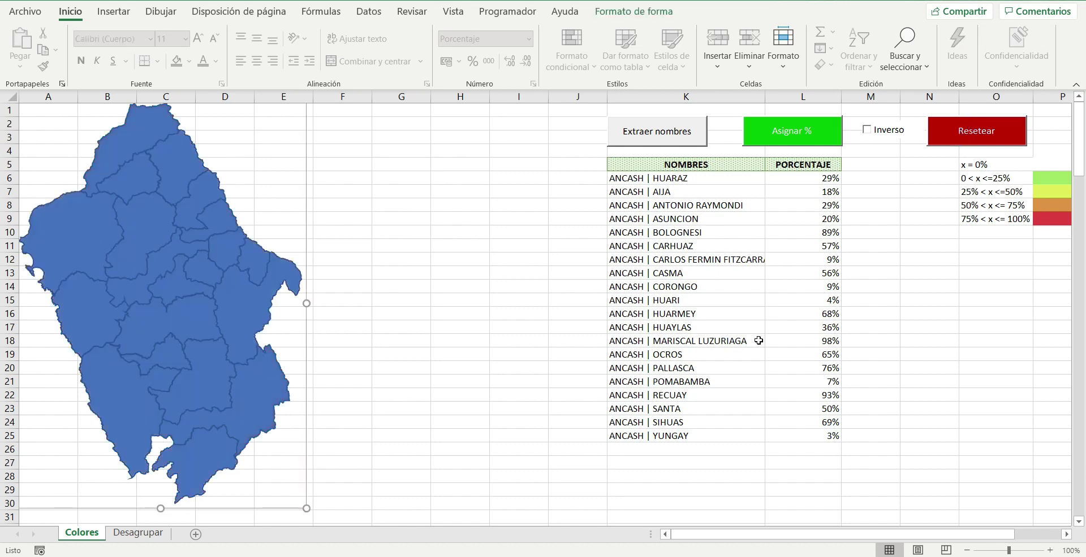
pyautogui.click(735, 314)
pyautogui.click(212, 258)
pyautogui.press('Delete')
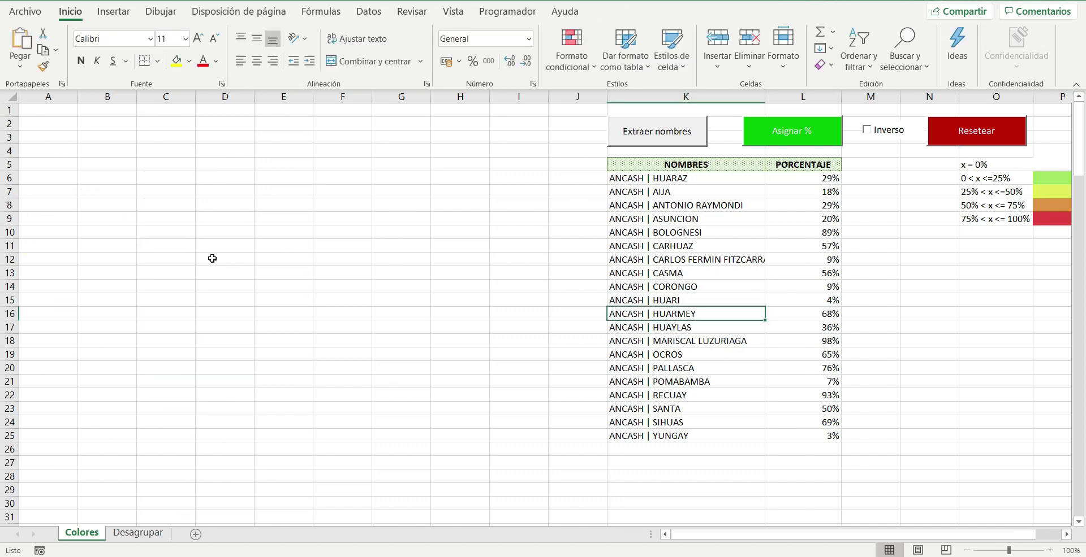
pyautogui.moveTo(686, 180); pyautogui.dragTo(782, 258)
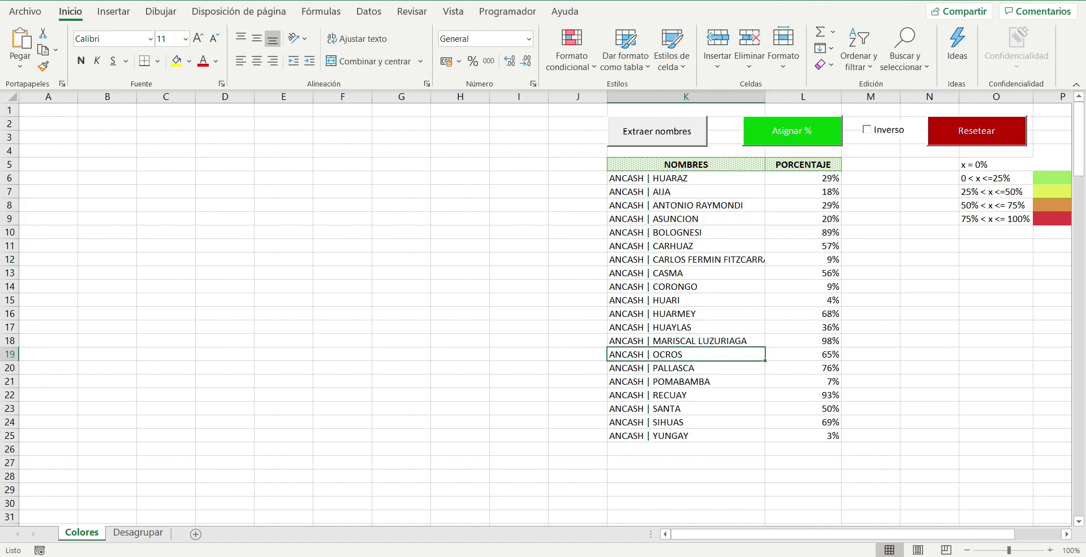
pyautogui.click(272, 535)
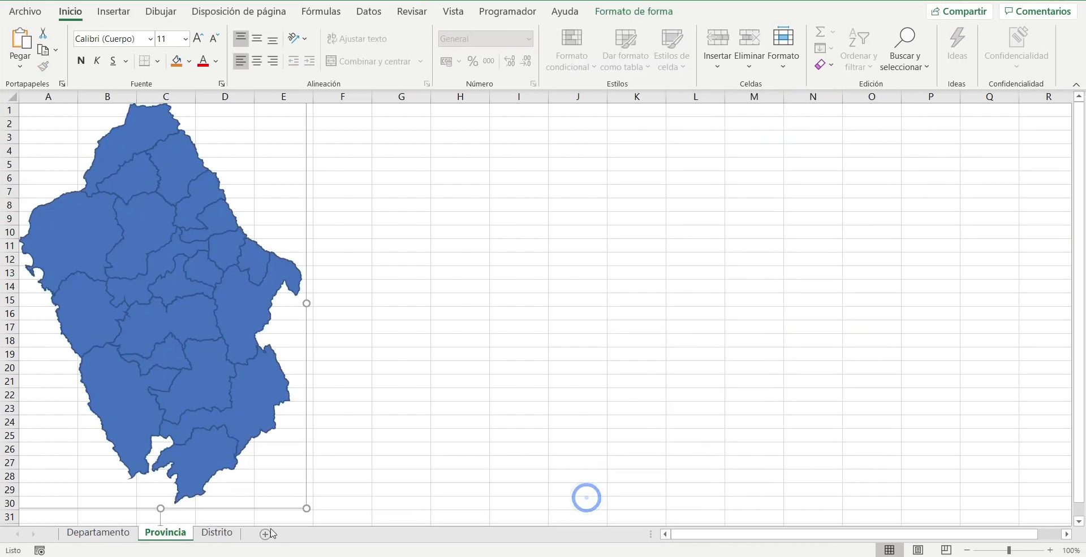
# Paste the Ancash district map from the Distrito sheet at A1 on the Colores sheet.
pyautogui.click(218, 532)
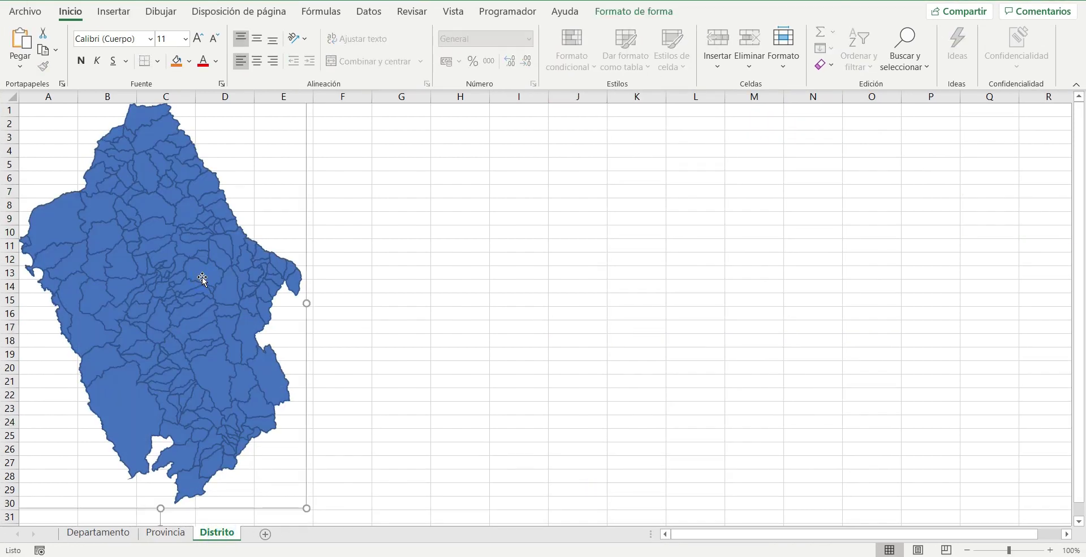
pyautogui.click(1010, 1)
pyautogui.click(58, 115)
pyautogui.hotkey('ctrl', 'v')
pyautogui.click(459, 300)
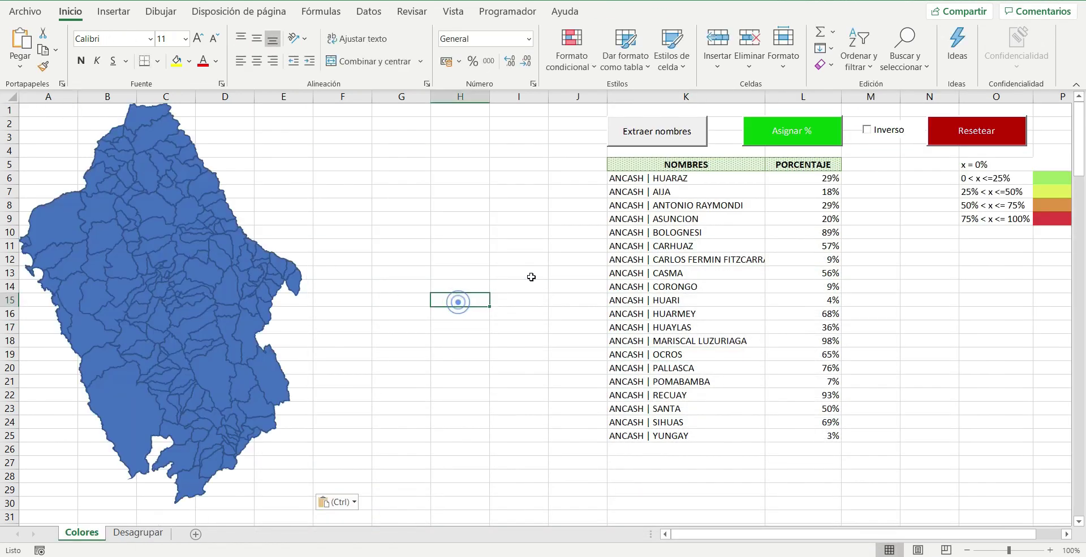
# Extract district names, fill =ALEATORIO() percentages down, and colour the districts with Asignar %.
pyautogui.click(678, 132)
pyautogui.click(819, 184)
pyautogui.write('+ALE')
pyautogui.press('Tab')
pyautogui.press('Return')
pyautogui.click(811, 177)
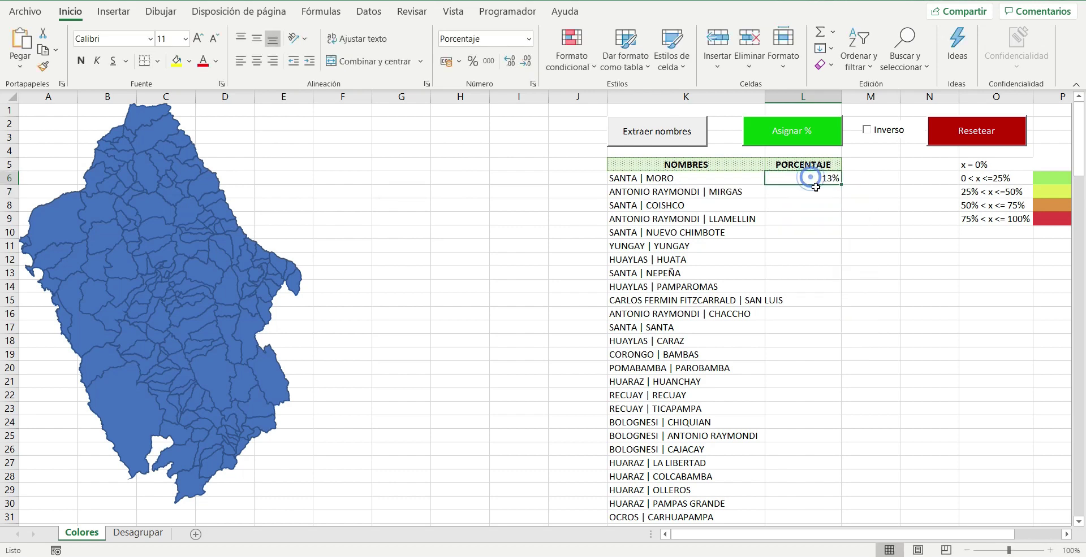
pyautogui.doubleClick(840, 185)
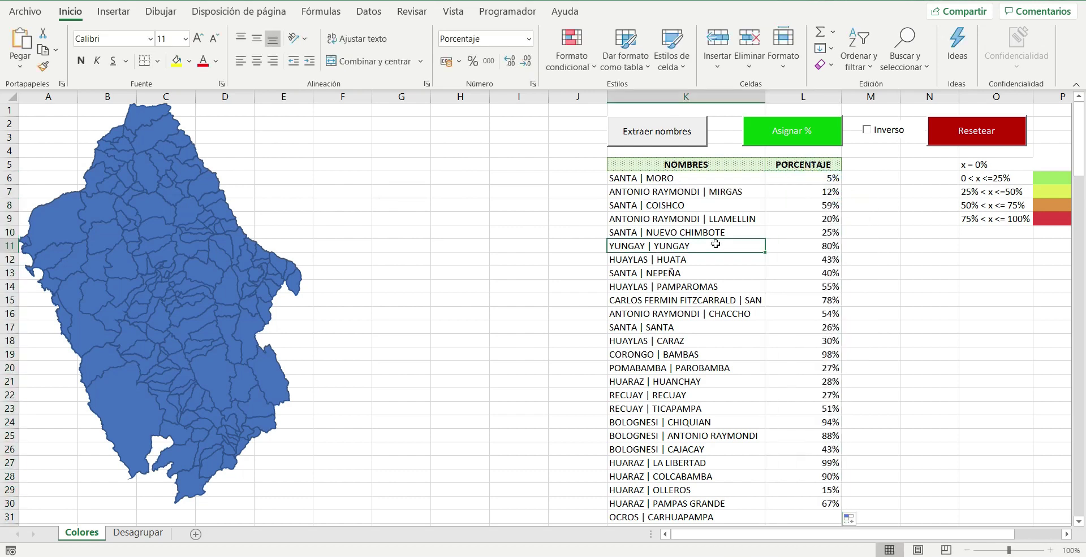
pyautogui.click(792, 131)
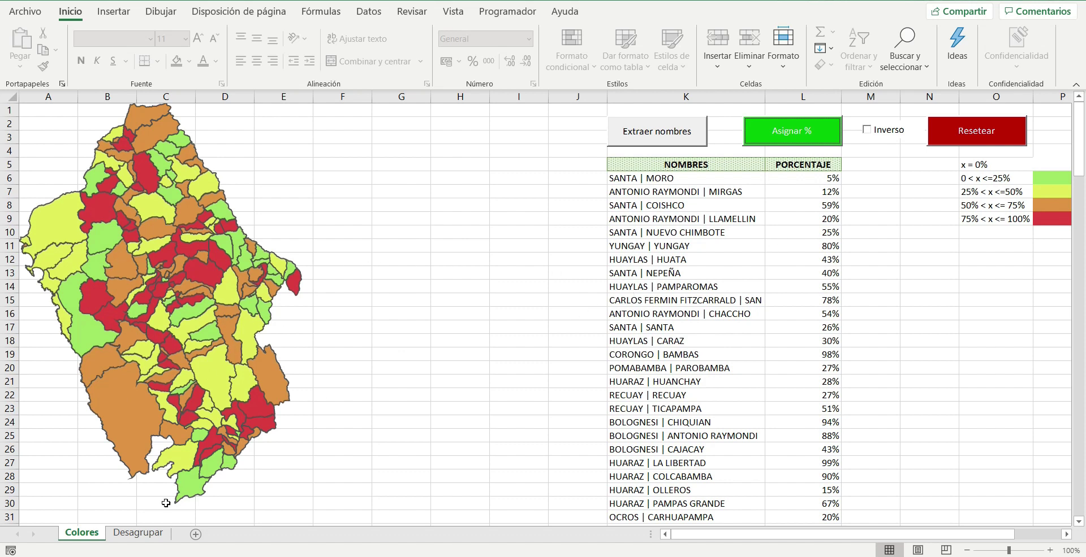
# Copy the whole district map from the other workbook and paste it at A1 on Desagrupar.
pyautogui.click(139, 533)
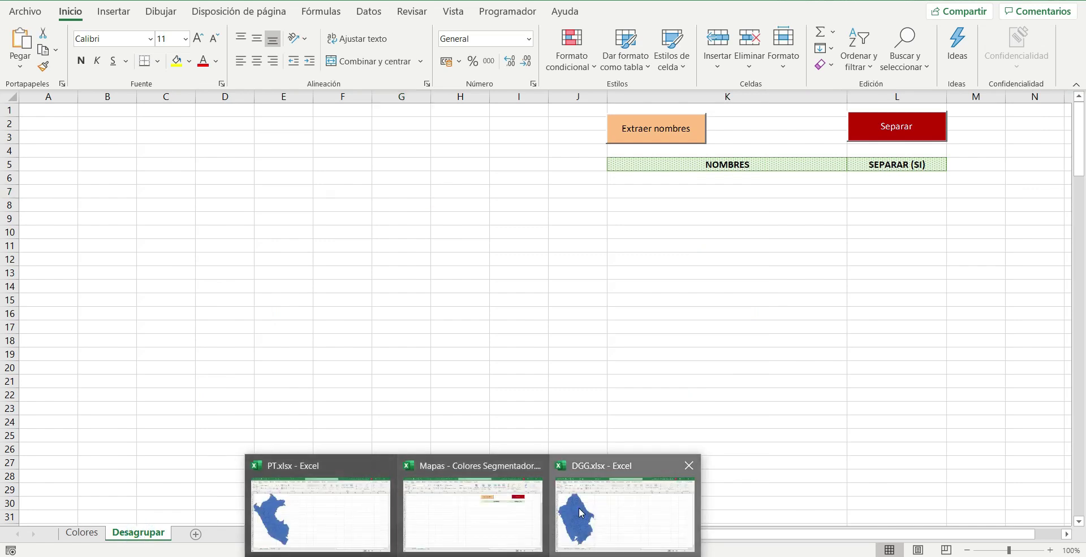
pyautogui.click(578, 507)
pyautogui.press('Escape')
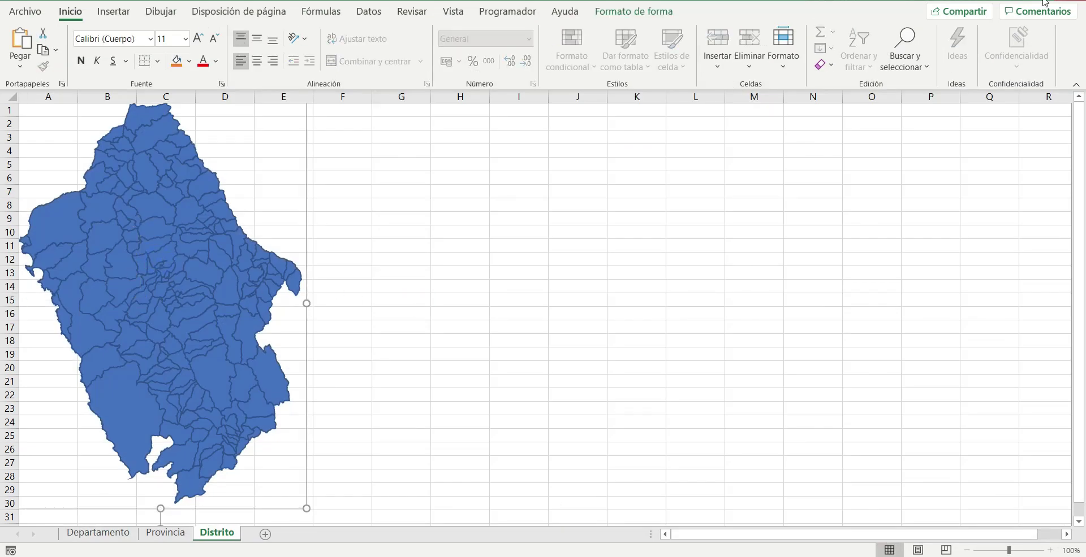
pyautogui.hotkey('ctrl', 'c')
pyautogui.hotkey('alt', 'Tab')
pyautogui.click(56, 108)
pyautogui.hotkey('ctrl', 'v')
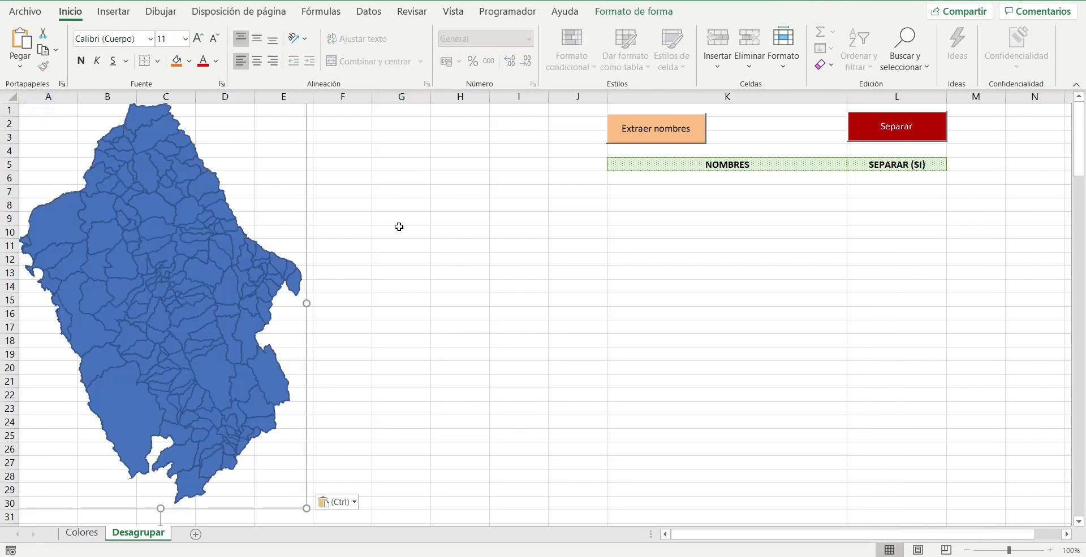
pyautogui.click(399, 228)
# Extract the district names and filter the NOMBRES column to show only HUARAZ.
pyautogui.click(673, 141)
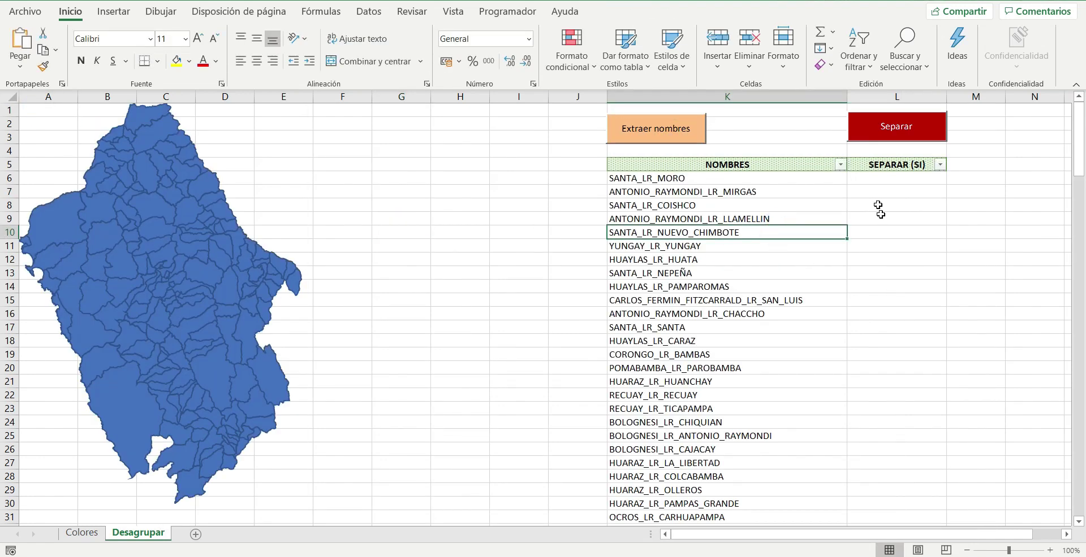
pyautogui.click(841, 173)
pyautogui.click(841, 165)
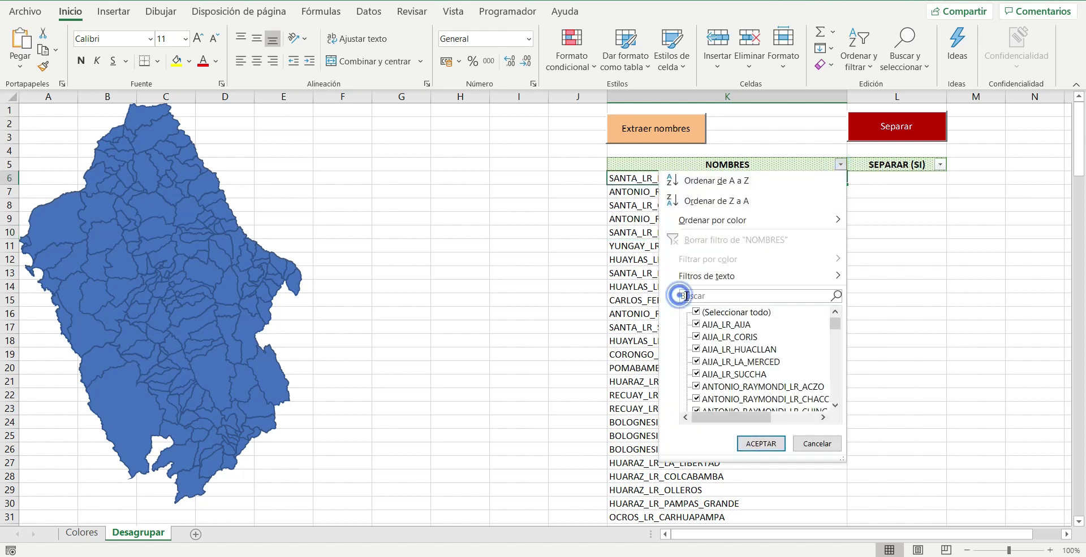
pyautogui.write('HUARAZ')
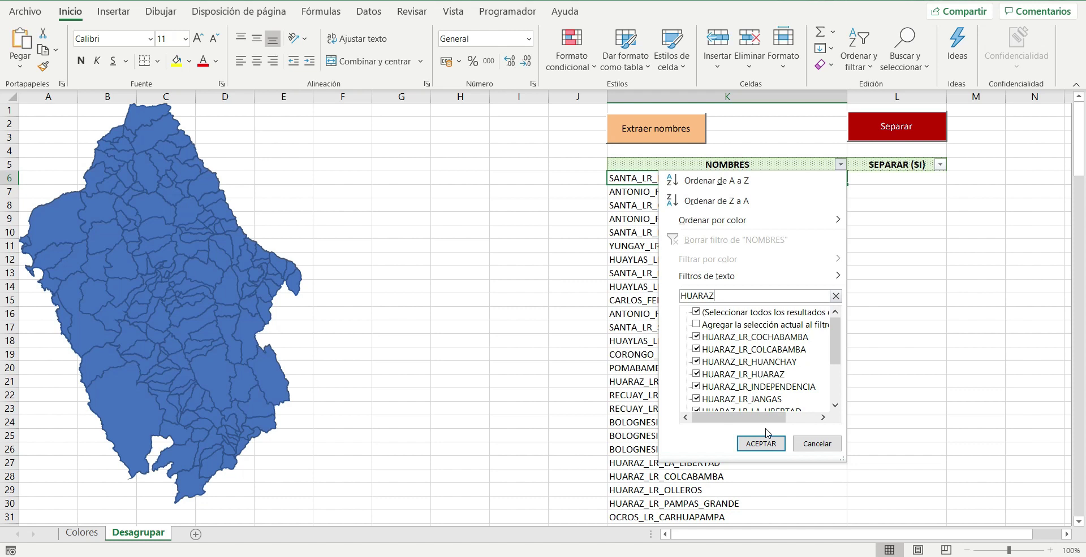
pyautogui.scroll(-2, 759, 371)
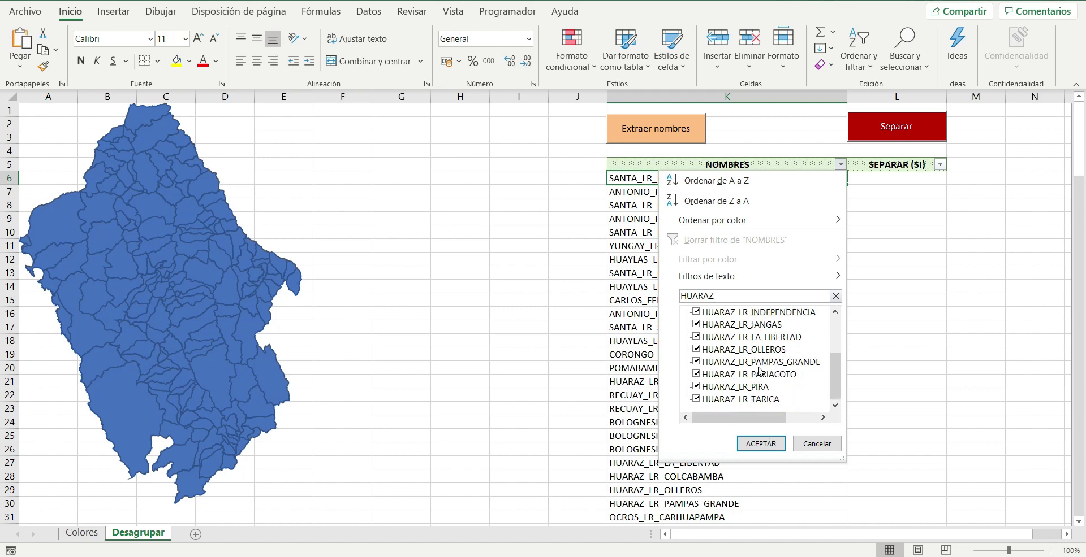
pyautogui.click(764, 437)
# Mark every visible HUARAZ district with SI in the SEPARAR column, then clear the filter.
pyautogui.click(873, 176)
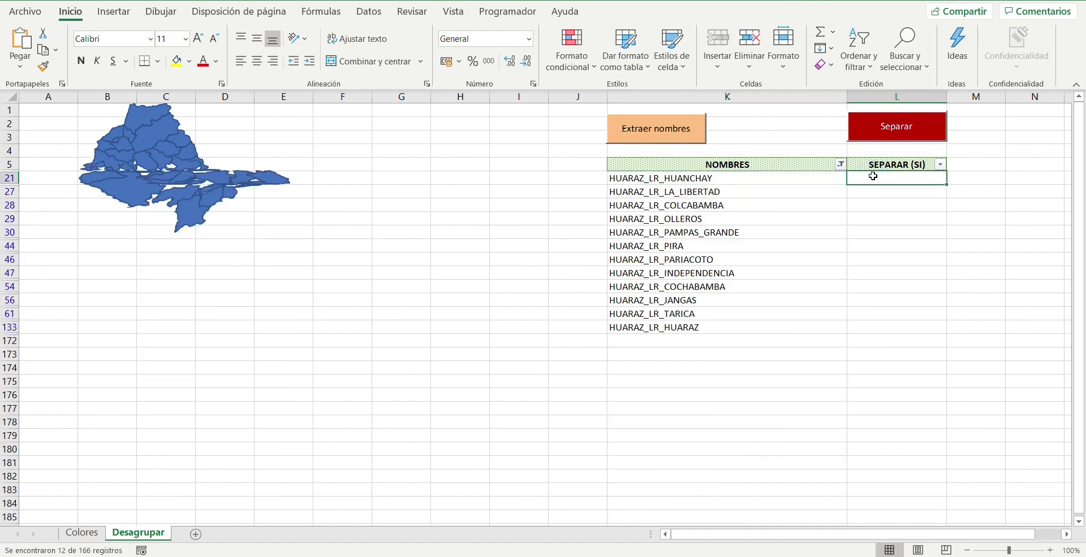
pyautogui.write('SI')
pyautogui.press('Return')
pyautogui.click(872, 176)
pyautogui.hotkey('ctrl', 'c')
pyautogui.keyDown('shift'); pyautogui.click(882, 326); pyautogui.keyUp('shift')
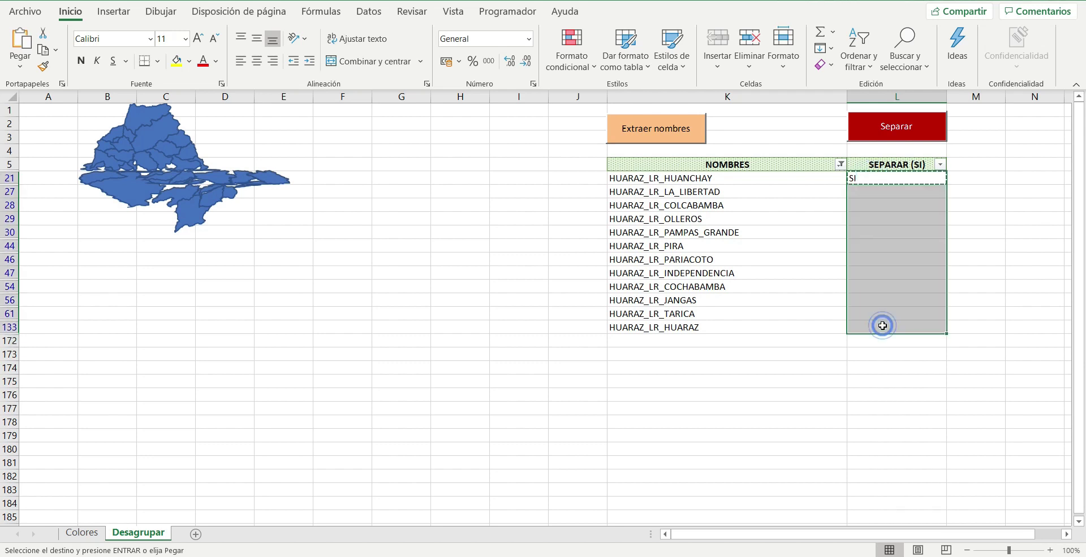
pyautogui.hotkey('ctrl', 'v')
pyautogui.click(901, 260)
pyautogui.hotkey('ctrl', 'shift', 'l')
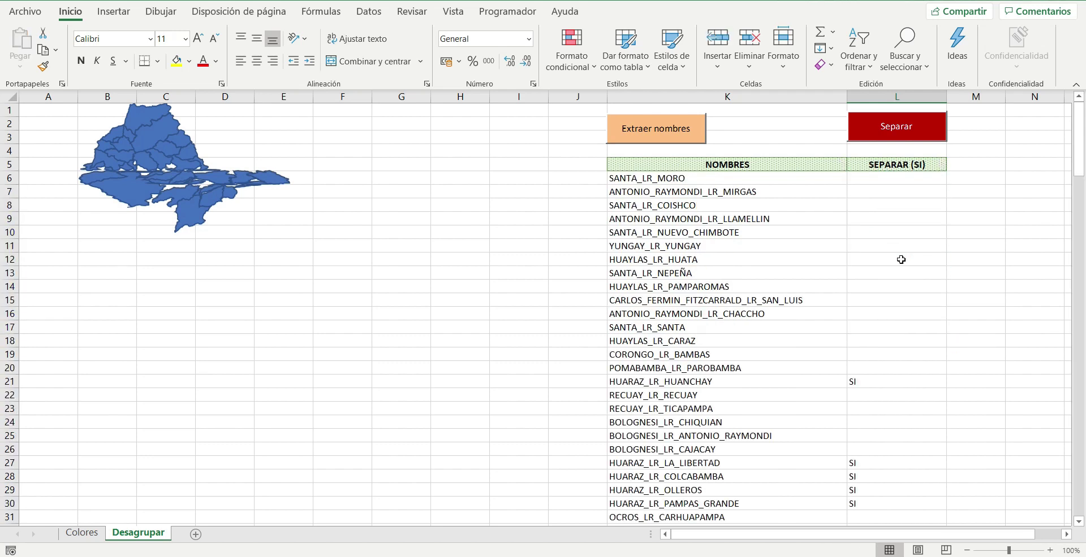
pyautogui.click(900, 260)
# Run Separar to split the twelve HUARAZ districts into their own enlarged map, then switch to the browser.
pyautogui.click(899, 132)
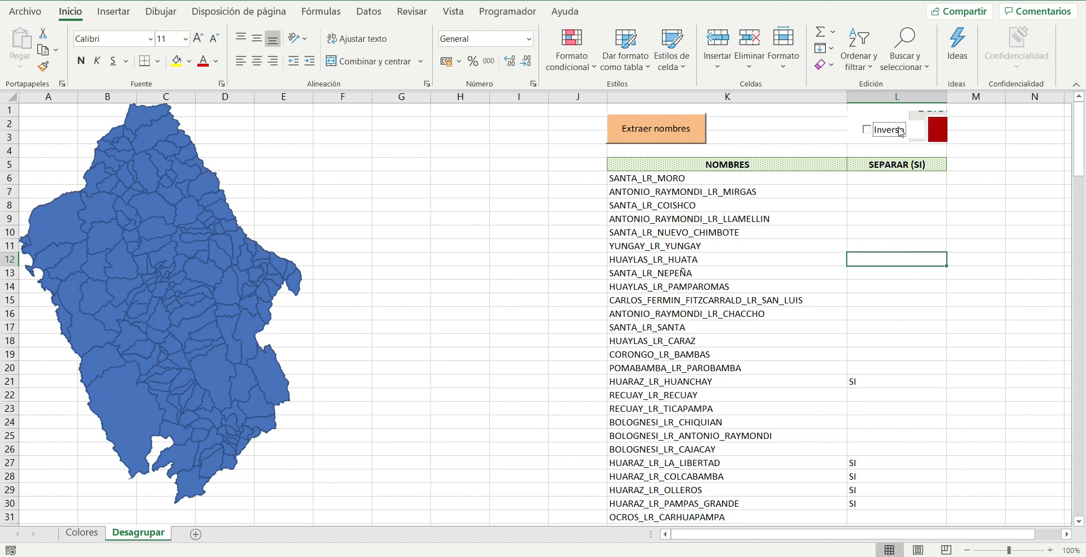
pyautogui.click(776, 263)
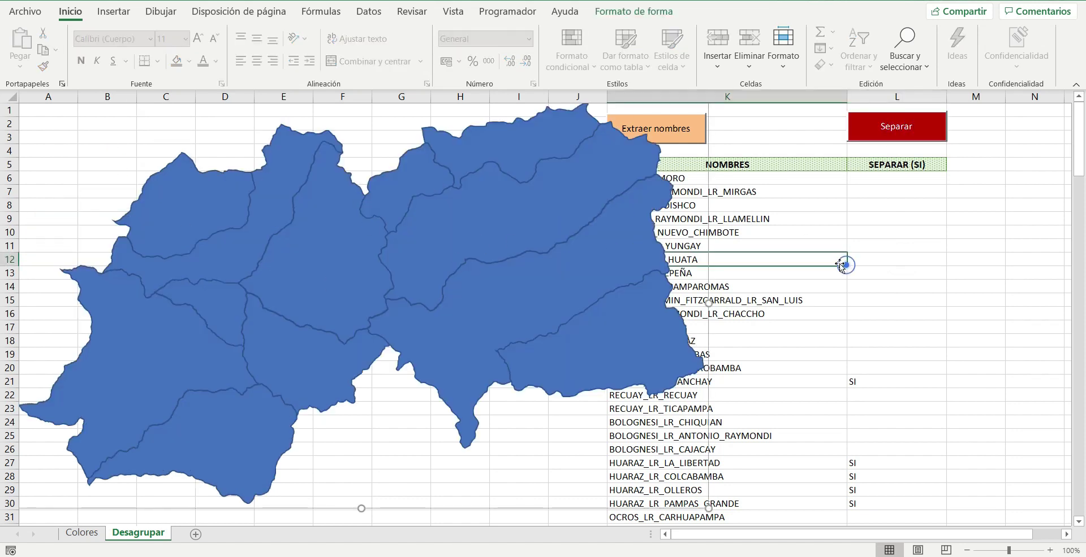
pyautogui.click(535, 201)
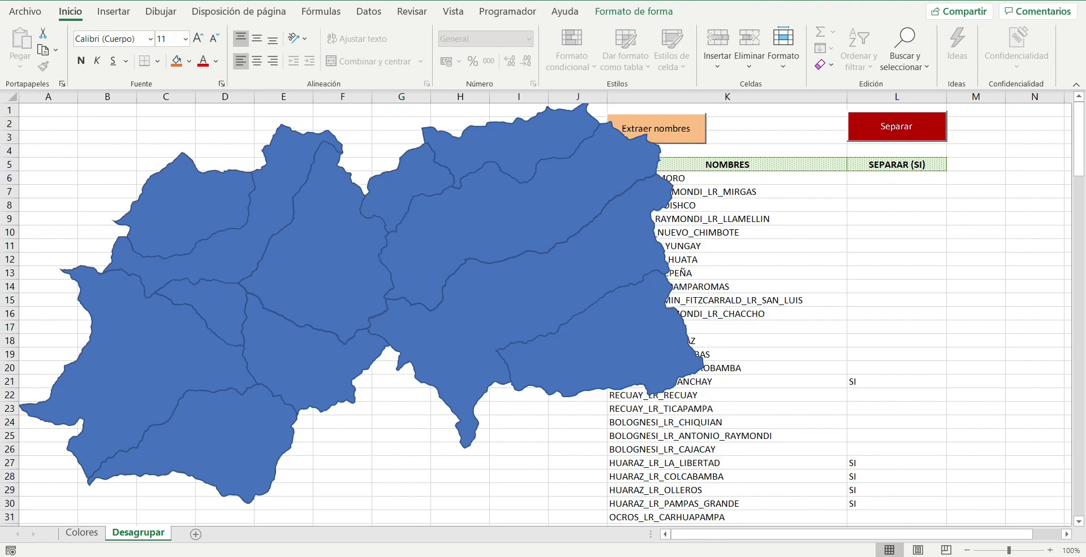
pyautogui.hotkey('alt', 'Tab')
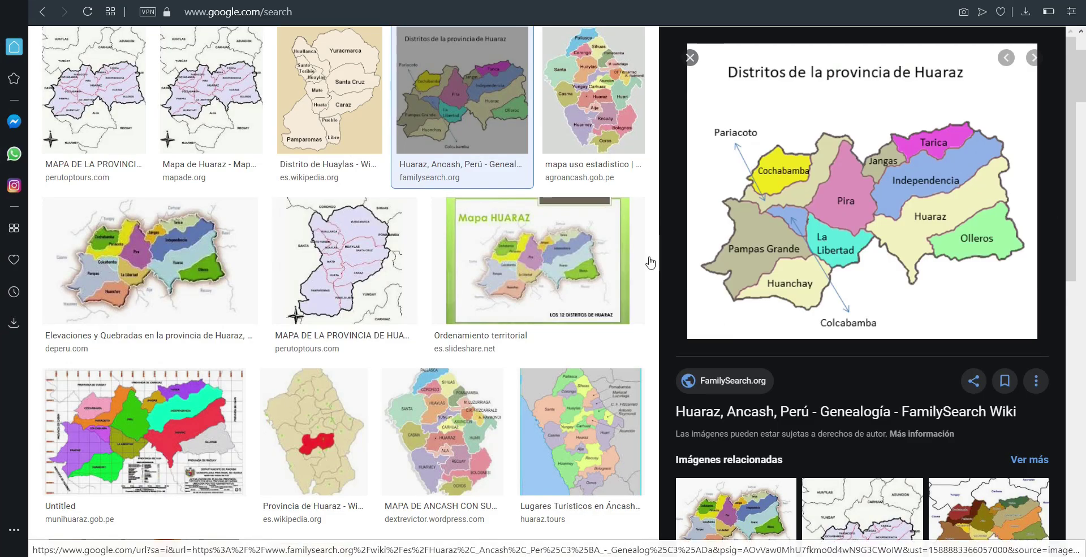
# Preview the Mapa HUARAZ, elevations-and-ravines, and FamilySearch Huaraz district map images.
pyautogui.click(551, 295)
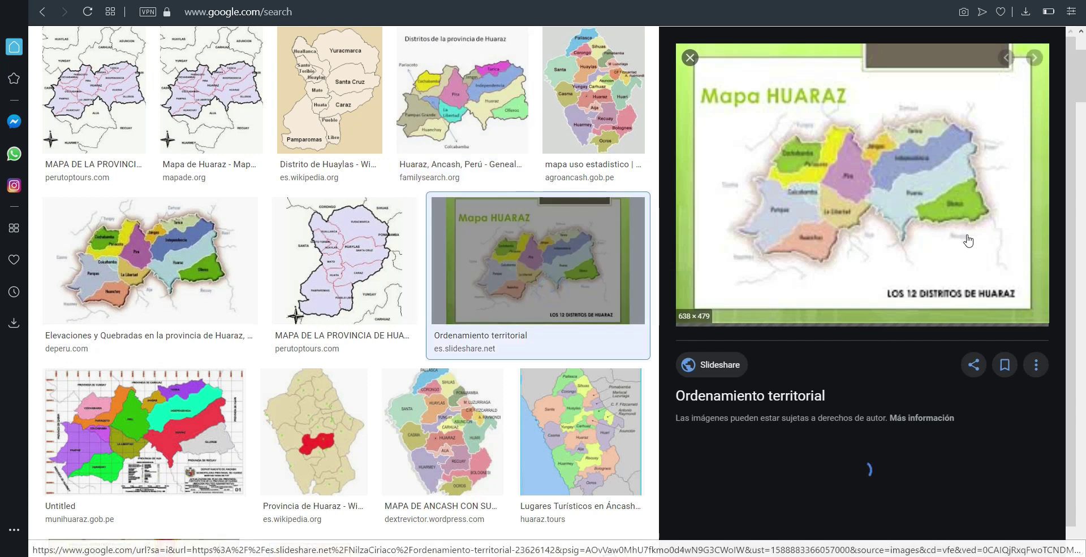
pyautogui.click(193, 263)
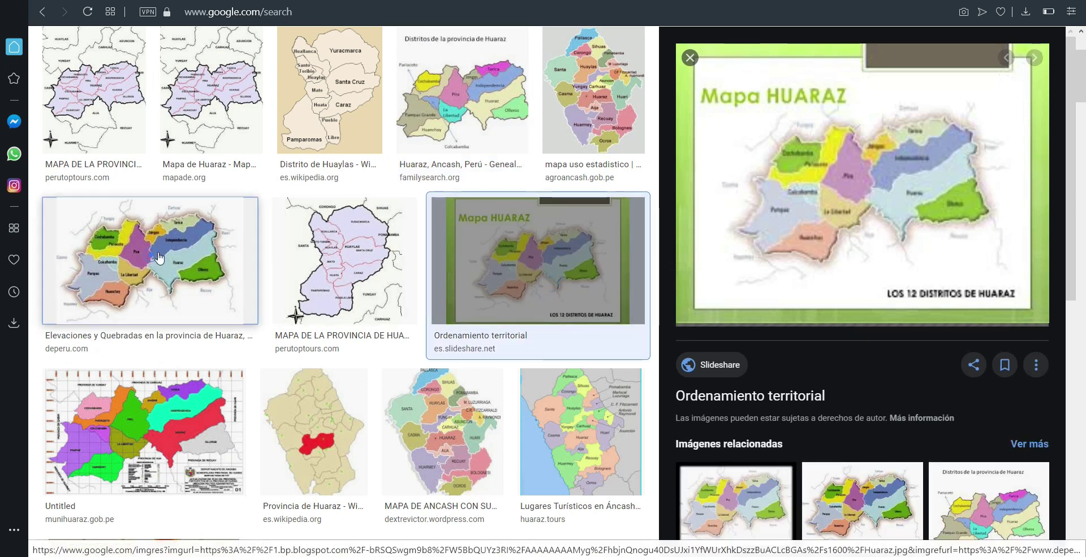
pyautogui.click(474, 115)
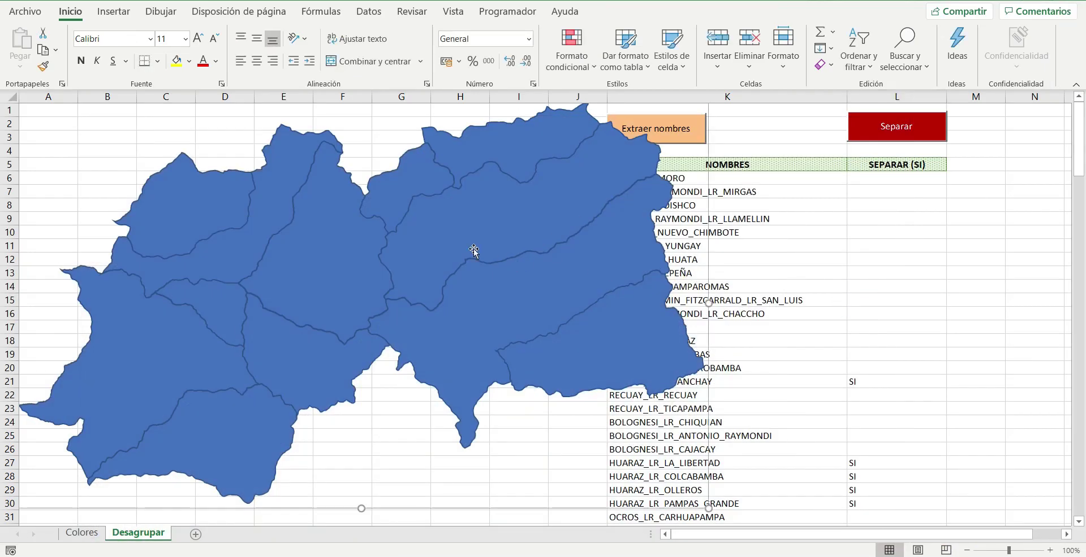
# Enlarge the Huaraz map to 80 cm tall and scroll down through it.
pyautogui.click(633, 11)
pyautogui.click(917, 39)
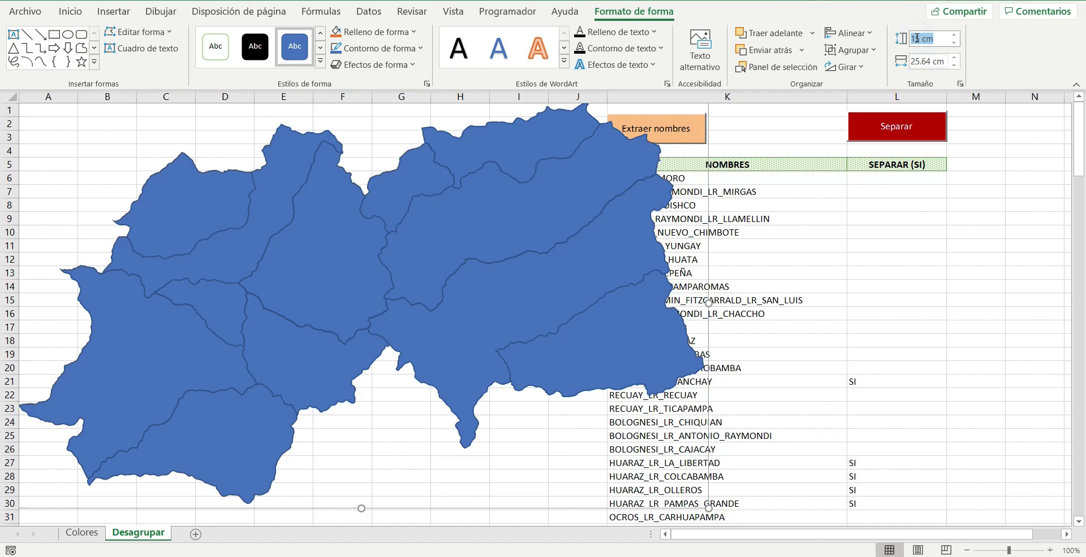
pyautogui.press('Return')
pyautogui.scroll(-4, 921, 274)
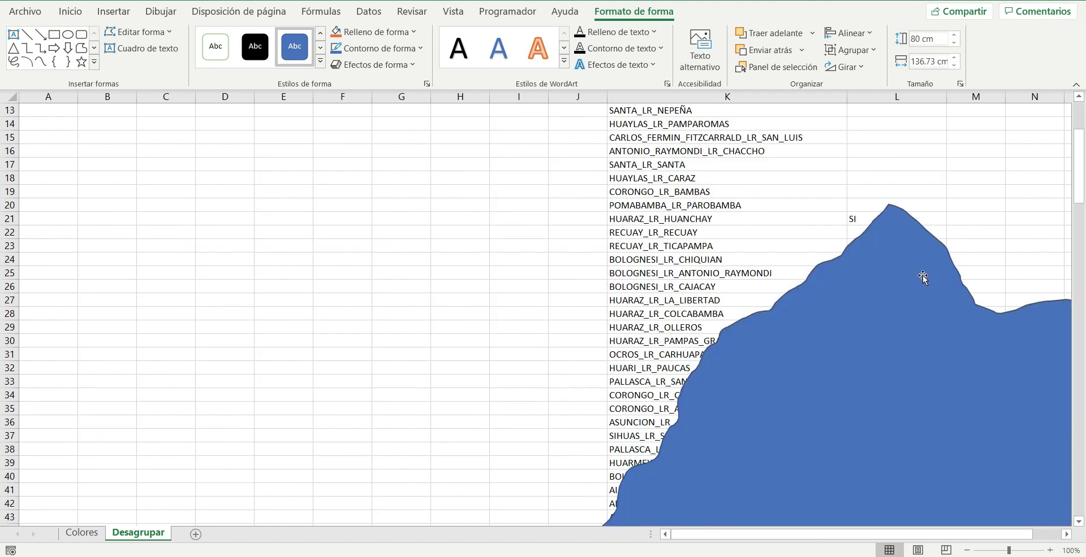
pyautogui.scroll(-3, 763, 322)
pyautogui.scroll(-4, 688, 321)
pyautogui.scroll(-3, 687, 321)
pyautogui.scroll(-3, 678, 313)
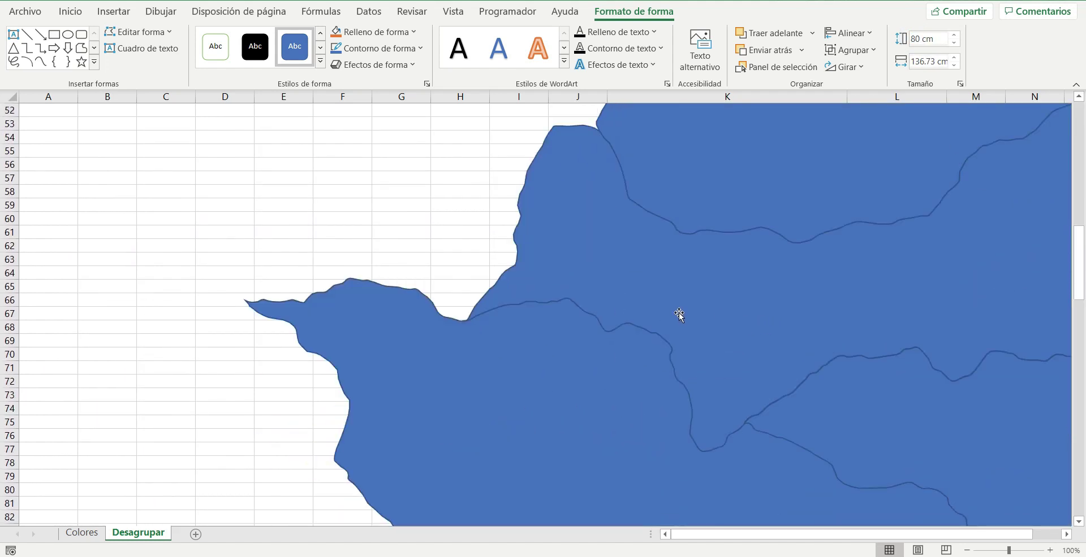
pyautogui.scroll(-2, 678, 313)
pyautogui.scroll(-3, 678, 312)
pyautogui.scroll(-3, 678, 314)
pyautogui.scroll(-4, 677, 313)
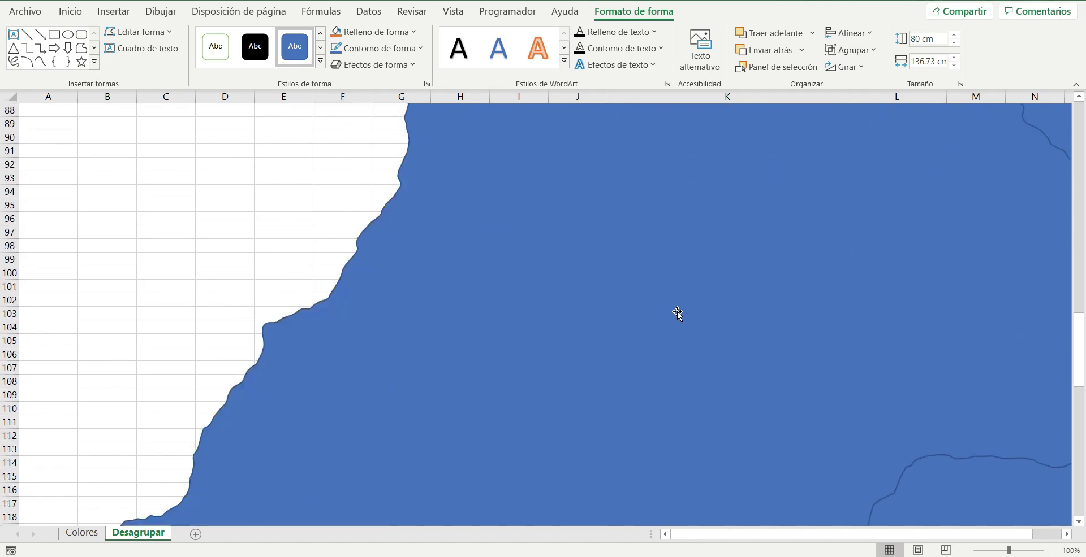
pyautogui.scroll(-3, 677, 313)
pyautogui.scroll(-3, 678, 313)
pyautogui.scroll(-3, 677, 312)
pyautogui.scroll(-4, 677, 312)
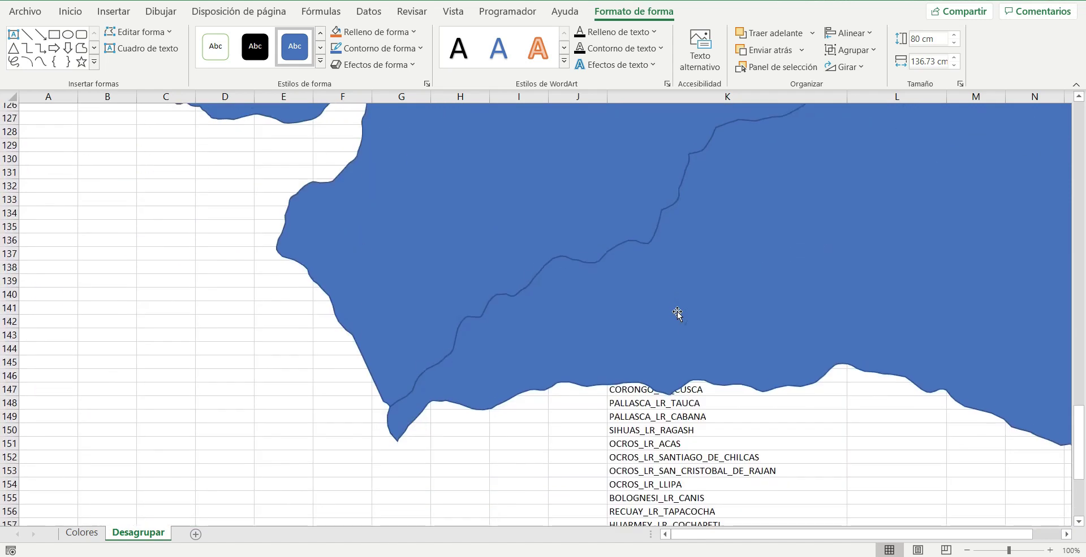
pyautogui.scroll(-3, 676, 312)
# Restore the Huaraz map to 15 cm tall (15 × 25.64 cm) and go to the Colores sheet.
pyautogui.click(954, 36)
pyautogui.click(932, 38)
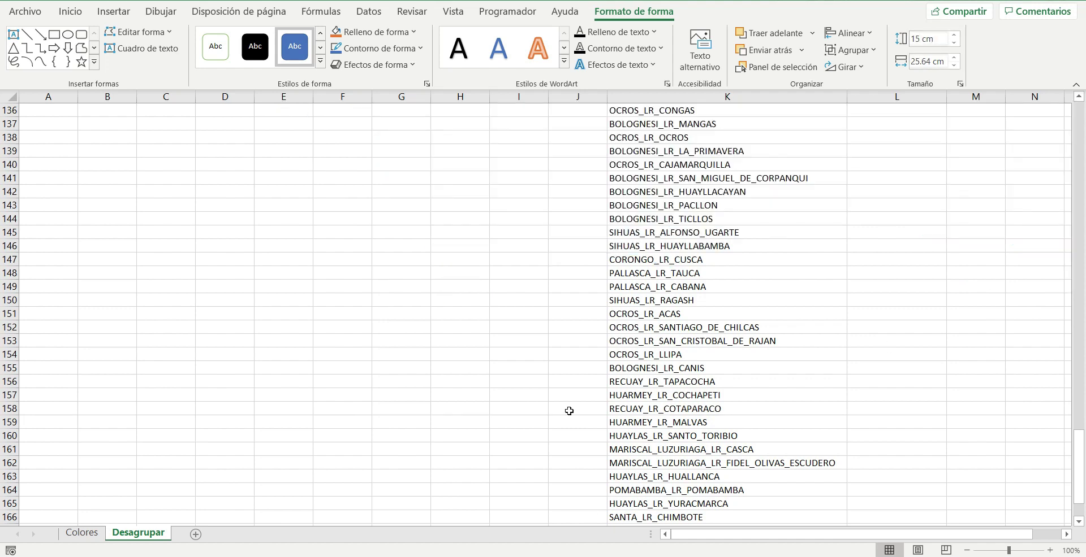
pyautogui.scroll(14, 569, 411)
pyautogui.moveTo(1082, 385); pyautogui.dragTo(1081, 125)
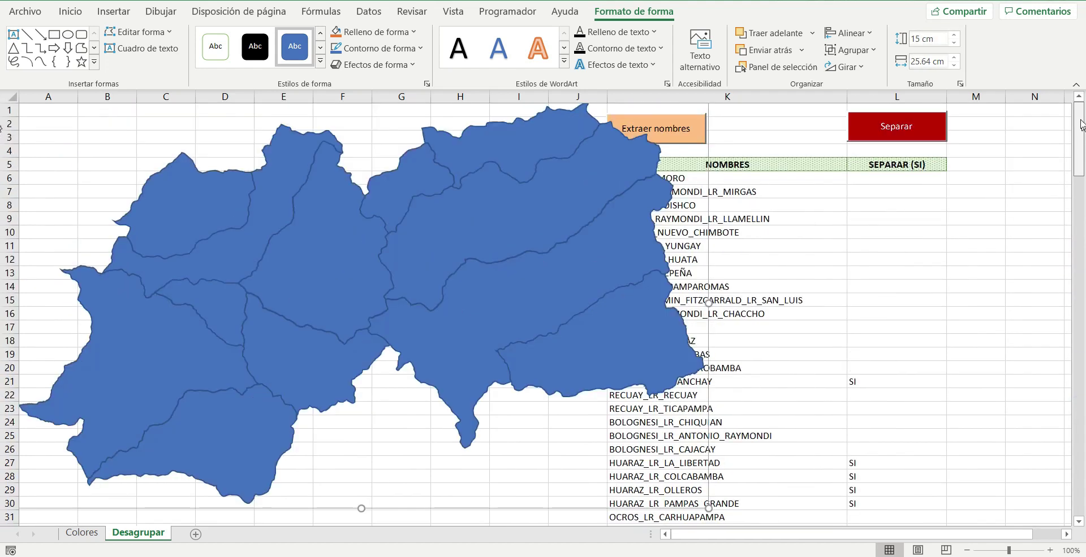
pyautogui.click(869, 321)
pyautogui.click(435, 335)
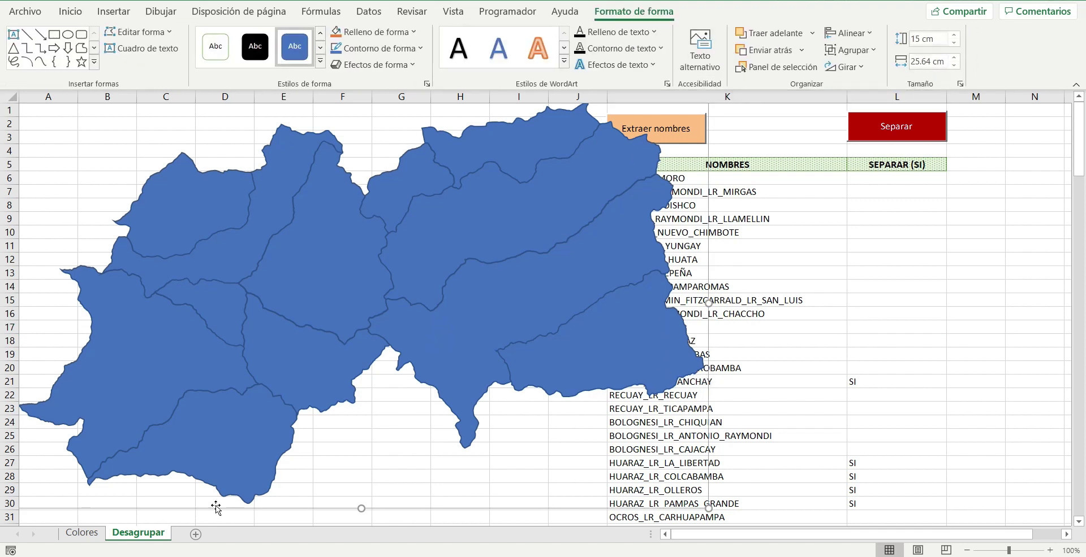
pyautogui.click(73, 536)
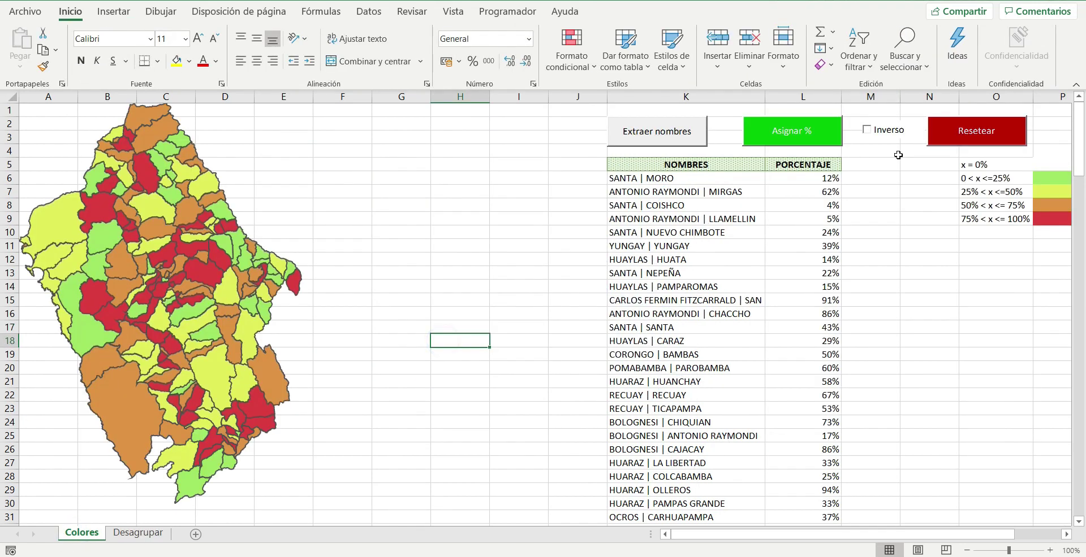
# Reset Colores to remove the Ancash map, then move the Huaraz map from Desagrupar to A1.
pyautogui.click(957, 140)
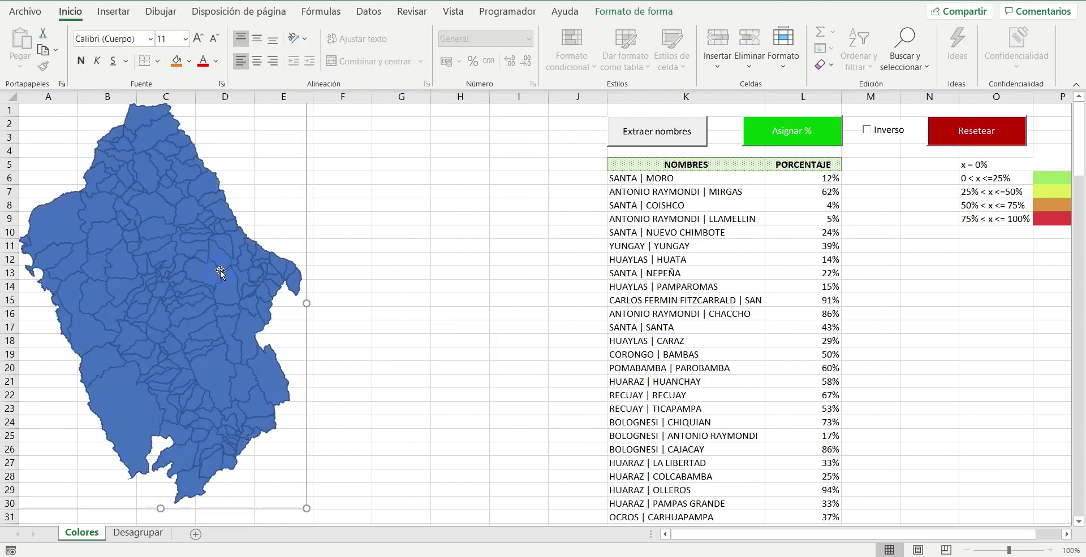
pyautogui.click(139, 533)
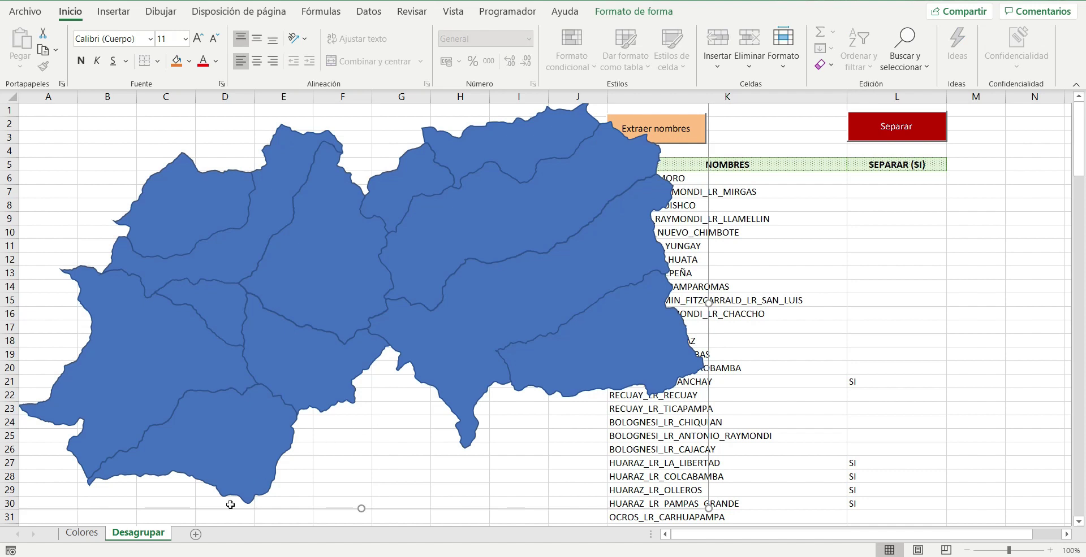
pyautogui.hotkey('ctrl', 'x')
pyautogui.click(82, 534)
pyautogui.click(57, 109)
pyautogui.hotkey('ctrl', 'v')
# Shrink the pasted Huaraz map to 10 cm tall and extract its twelve district names.
pyautogui.click(803, 341)
pyautogui.click(597, 275)
pyautogui.click(655, 10)
pyautogui.click(922, 41)
pyautogui.press('Return')
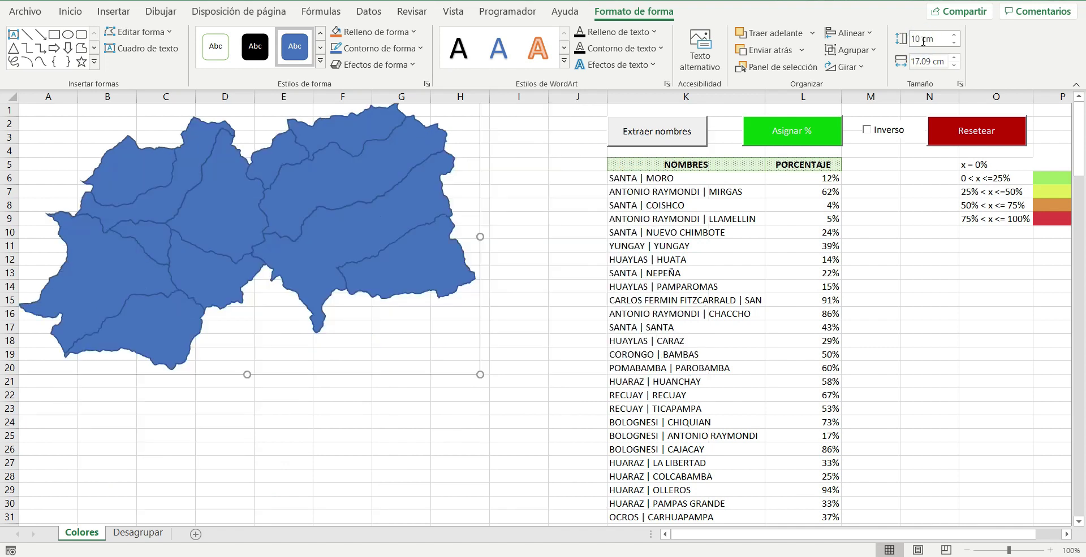
pyautogui.click(693, 133)
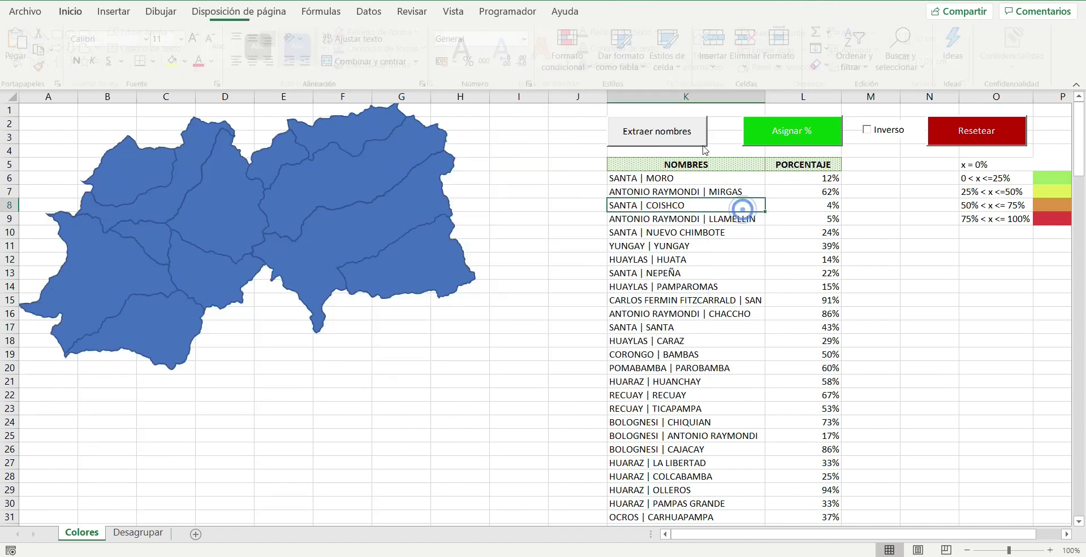
# Fill L6 down to row 17 with the =ALEATORIO() random percentage formula.
pyautogui.click(825, 186)
pyautogui.write('+ALE')
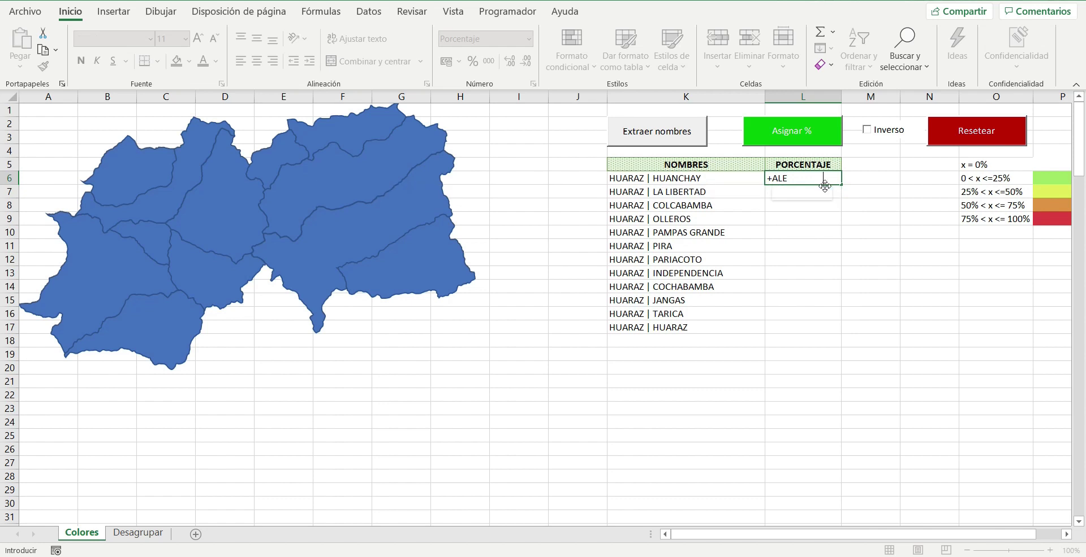
pyautogui.write('ATORIO()')
pyautogui.press('Return')
pyautogui.click(824, 179)
pyautogui.doubleClick(841, 186)
# Colour the Huaraz districts by percentage range with Asignar %, then open the Departamento-Provincia-Distrito folder.
pyautogui.click(814, 127)
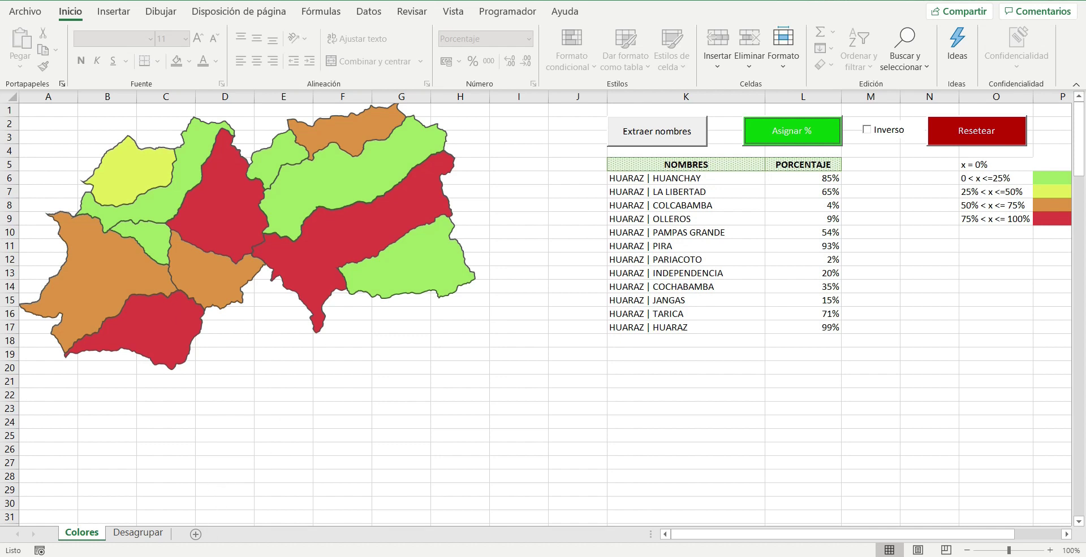
pyautogui.hotkey('alt', 'Tab')
pyautogui.click(602, 134)
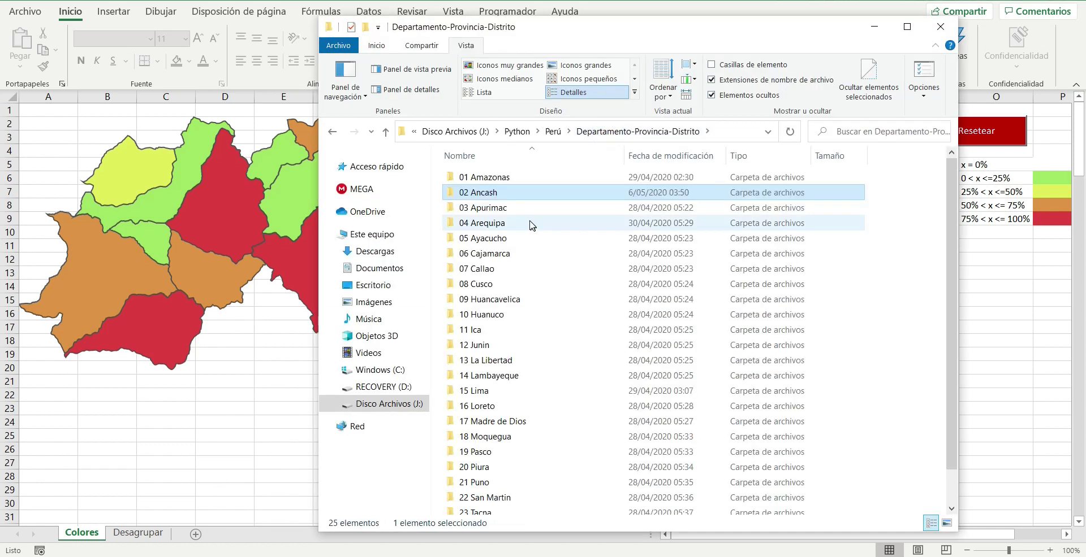
# Look inside the 14 Lambayeque, 04 Arequipa and 21 Puno folders, returning to the list after each.
pyautogui.scroll(-1, 554, 317)
pyautogui.doubleClick(552, 337)
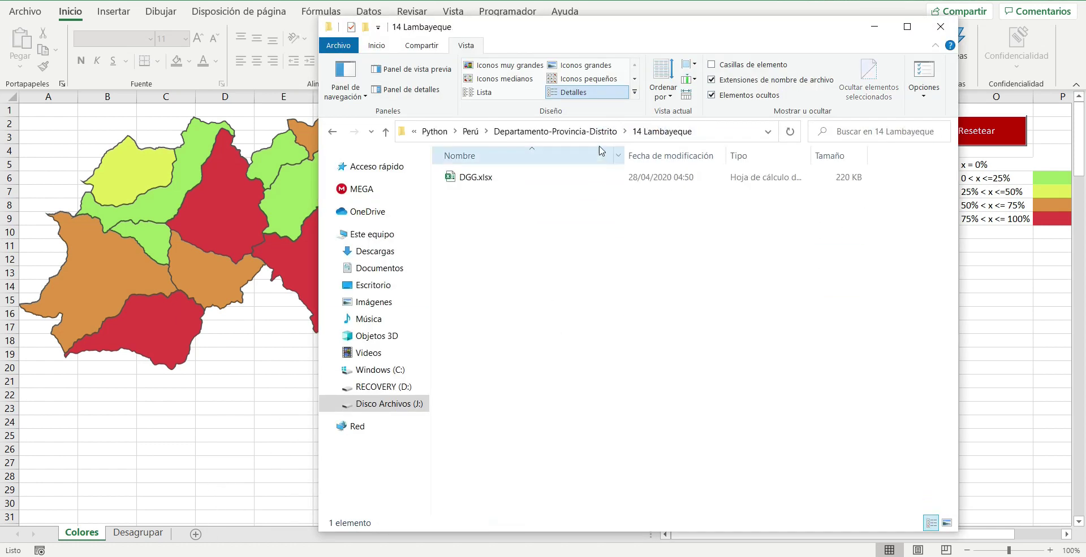
pyautogui.click(584, 131)
pyautogui.doubleClick(528, 223)
pyautogui.click(560, 131)
pyautogui.doubleClick(511, 446)
pyautogui.click(560, 131)
pyautogui.scroll(1, 562, 501)
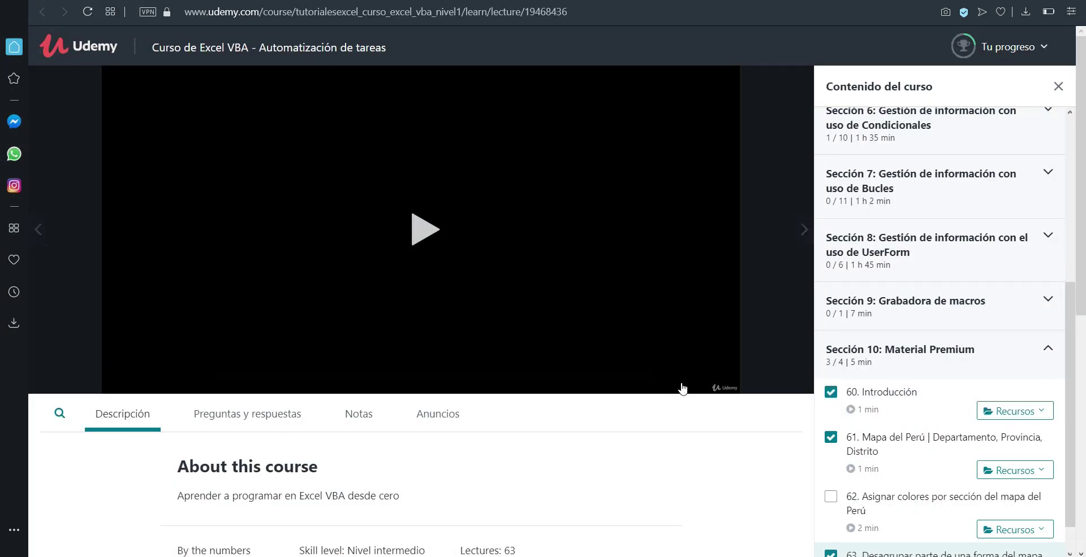
# Scroll the course content sidebar and open the course's questions and answers section.
pyautogui.scroll(5, 912, 335)
pyautogui.scroll(1, 912, 336)
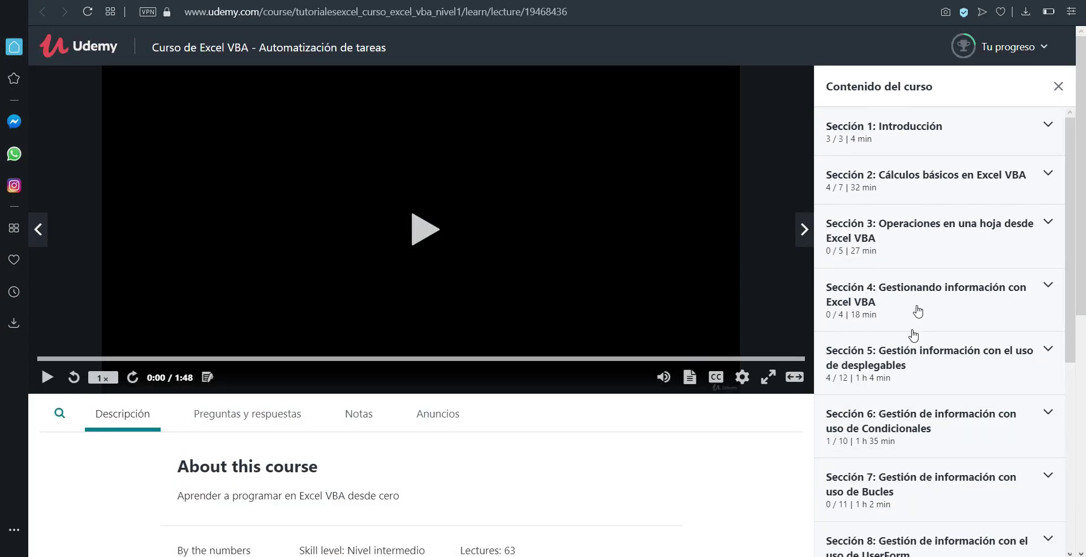
pyautogui.scroll(-6, 938, 309)
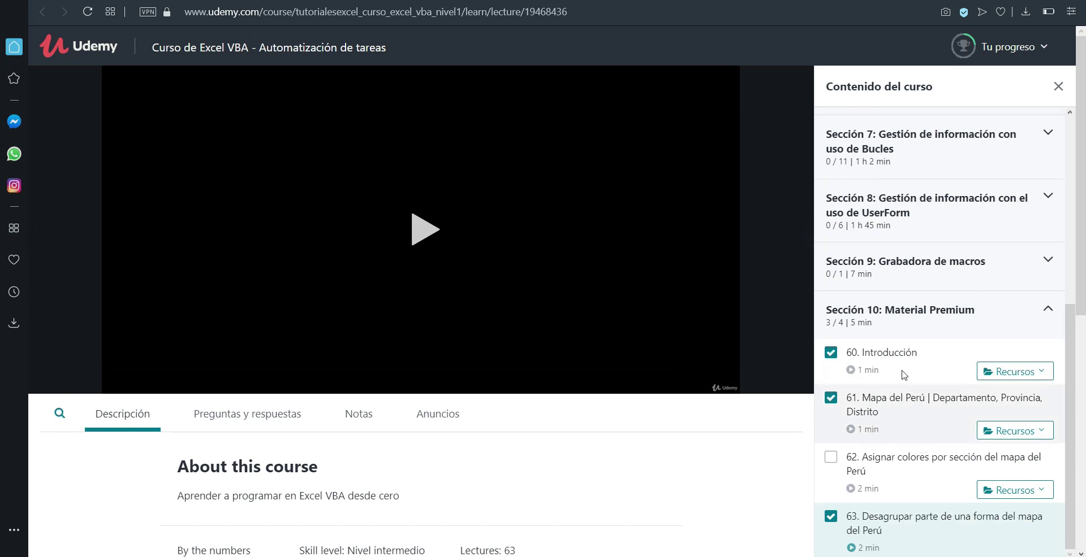
pyautogui.scroll(-8, 901, 420)
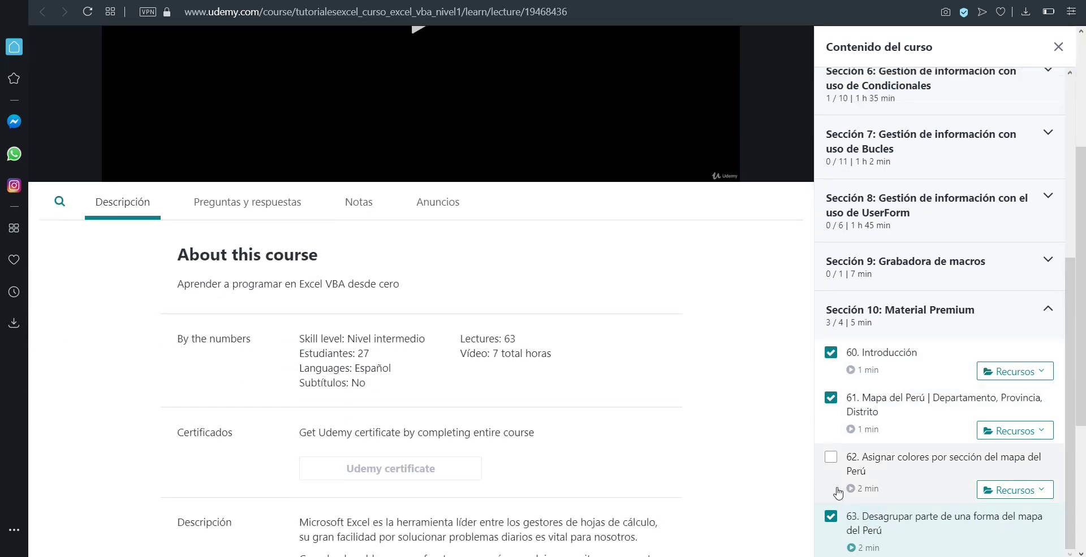
pyautogui.scroll(8, 494, 464)
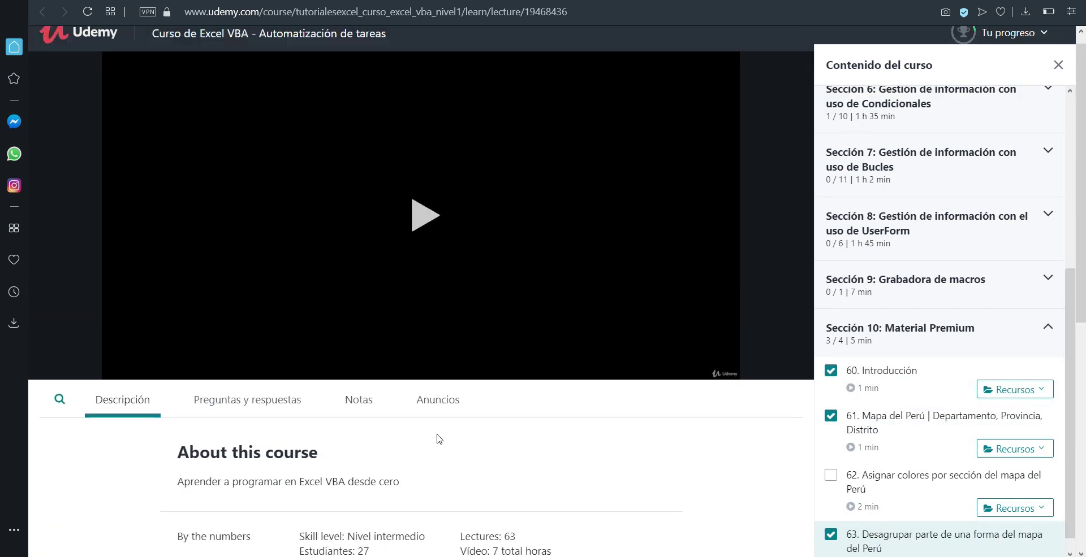
pyautogui.click(247, 415)
# Scroll down to the instructor's course reviews and load the next page of reviews.
pyautogui.scroll(-3, 444, 424)
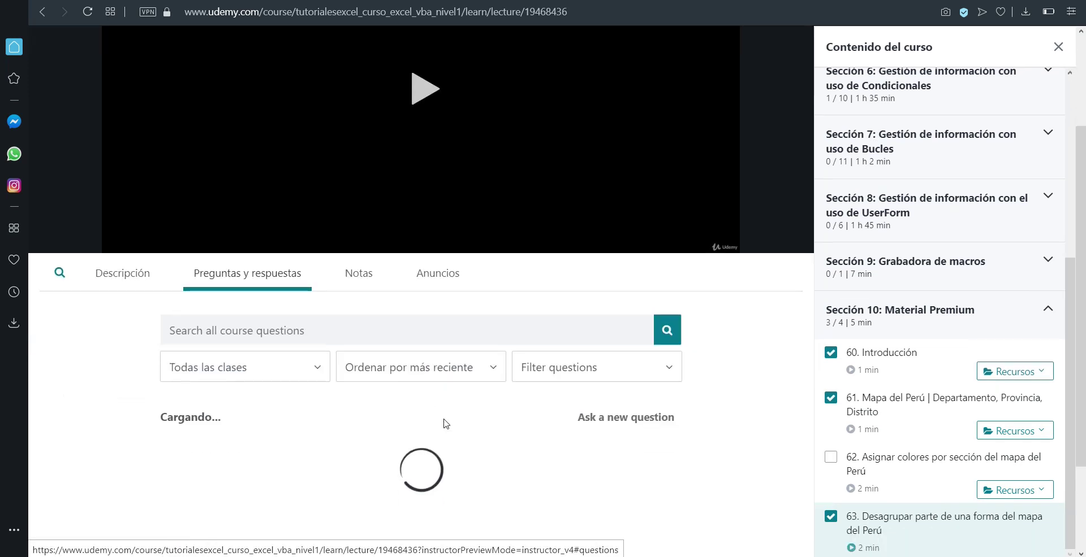
pyautogui.scroll(-1, 553, 424)
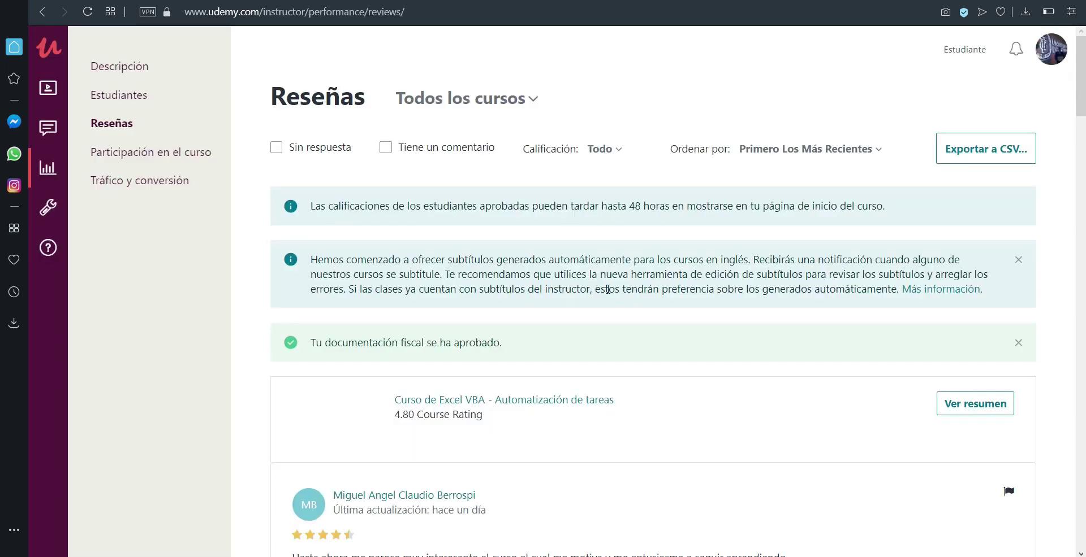
pyautogui.scroll(-6, 607, 290)
pyautogui.scroll(-4, 565, 337)
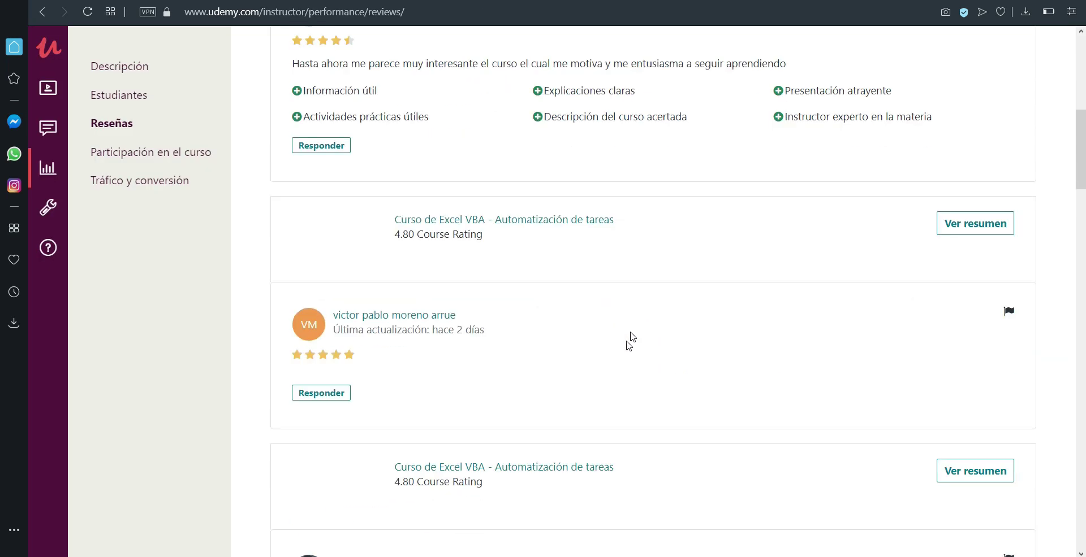
pyautogui.scroll(-6, 627, 339)
pyautogui.scroll(-6, 565, 366)
pyautogui.scroll(-6, 396, 291)
pyautogui.scroll(-6, 371, 298)
pyautogui.scroll(-7, 424, 323)
pyautogui.scroll(-5, 484, 351)
pyautogui.scroll(-3, 487, 356)
pyautogui.scroll(3, 487, 358)
pyautogui.scroll(-3, 509, 396)
pyautogui.click(675, 420)
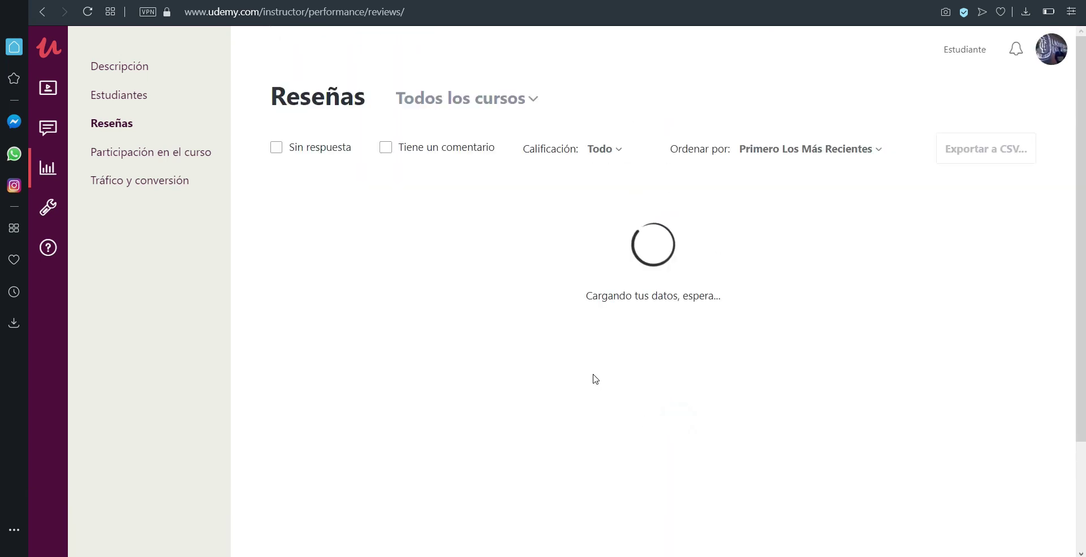